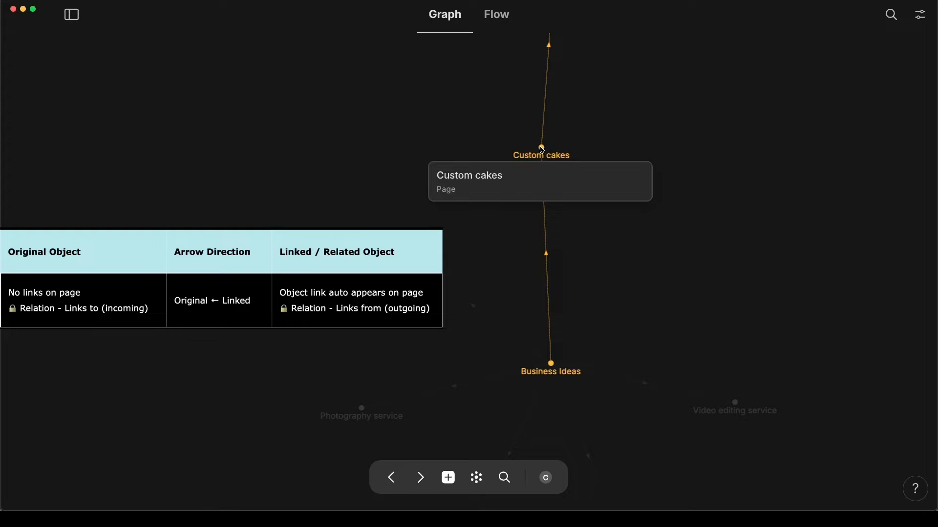
Open the relations of the Custom cakes page, mark Description as a featured relation, and remove it from the featured ones again.
left_click(542, 148)
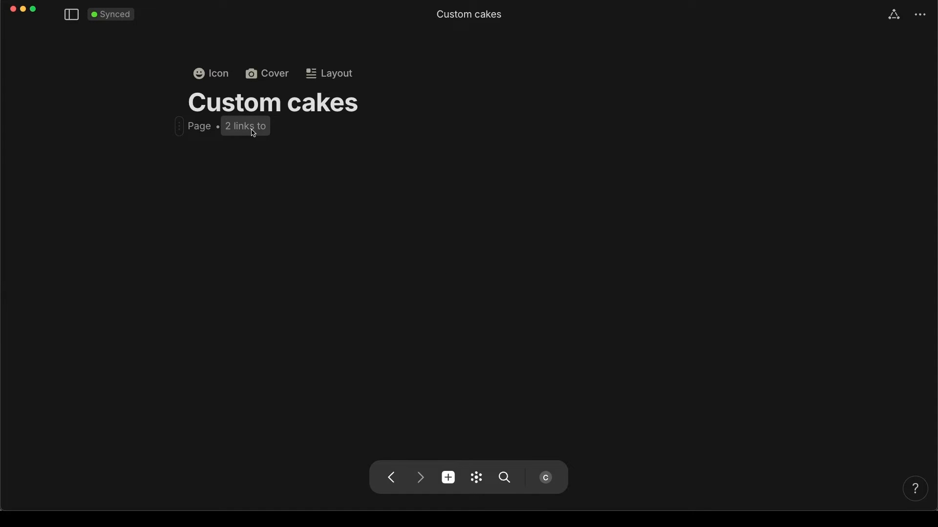
left_click(898, 19)
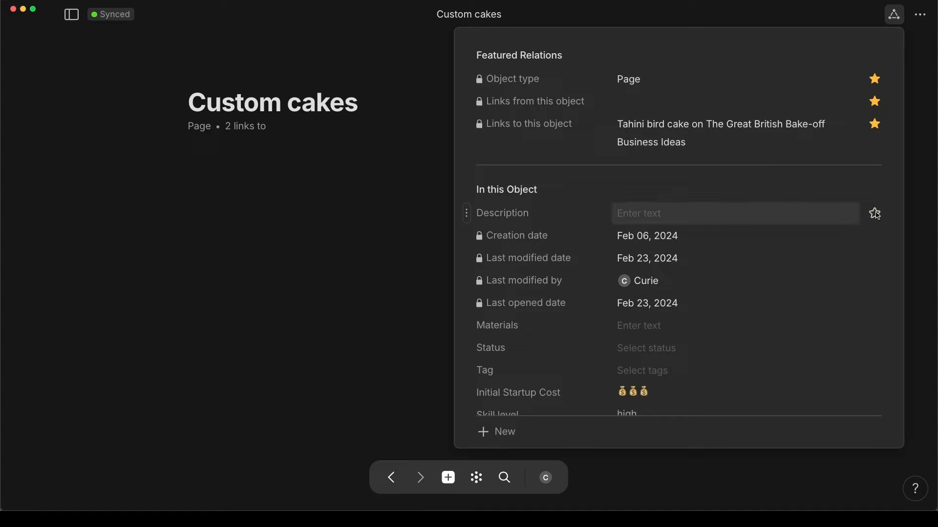
left_click(876, 214)
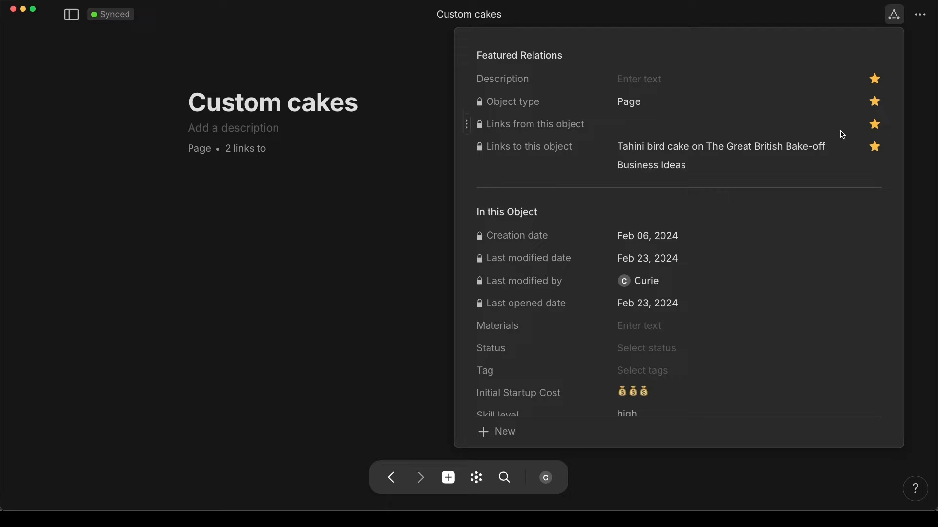
left_click(875, 80)
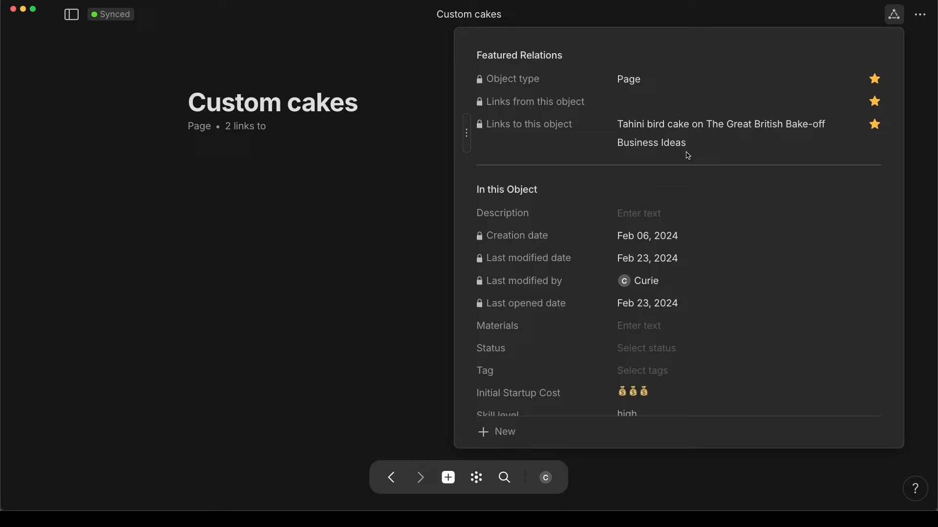
Show the graph and examine the link arrows around Custom cakes, Business Ideas and the Tahini bird cake note.
left_click(478, 481)
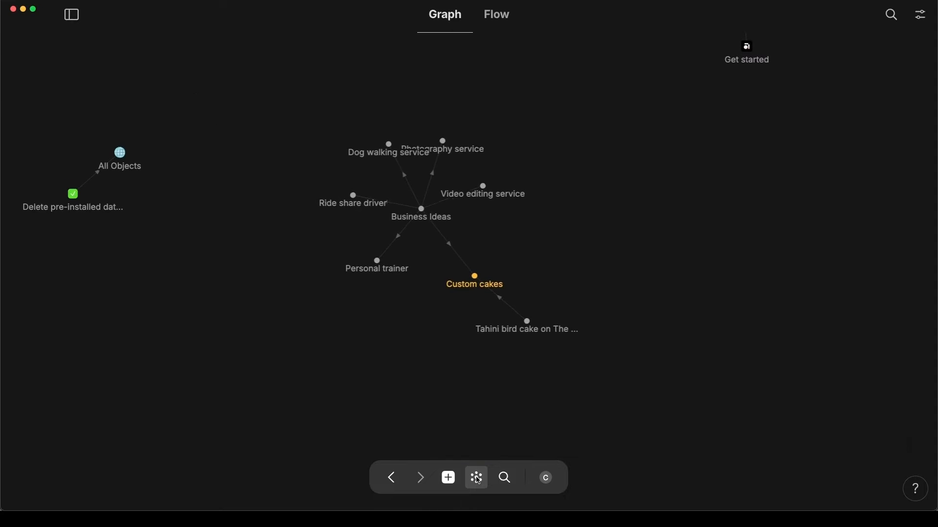
scroll(455, 308, "up", 3)
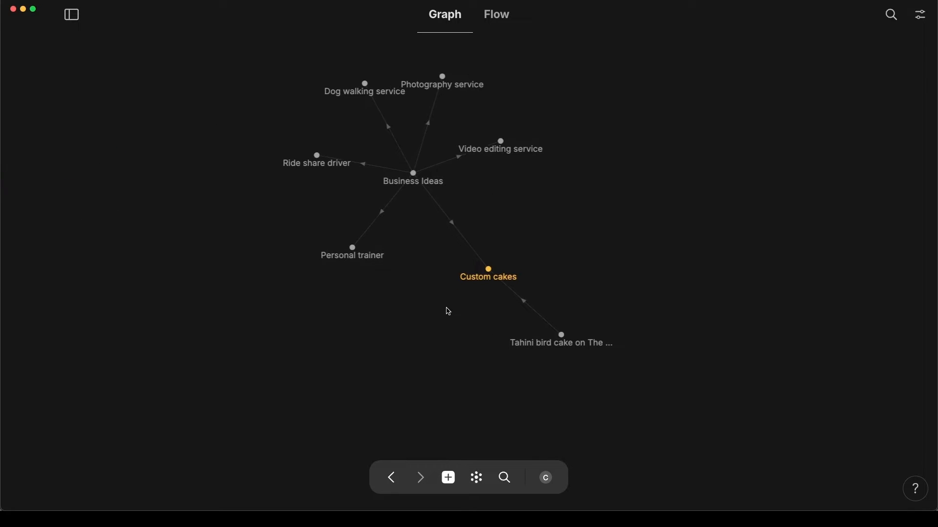
scroll(447, 308, "up", 3)
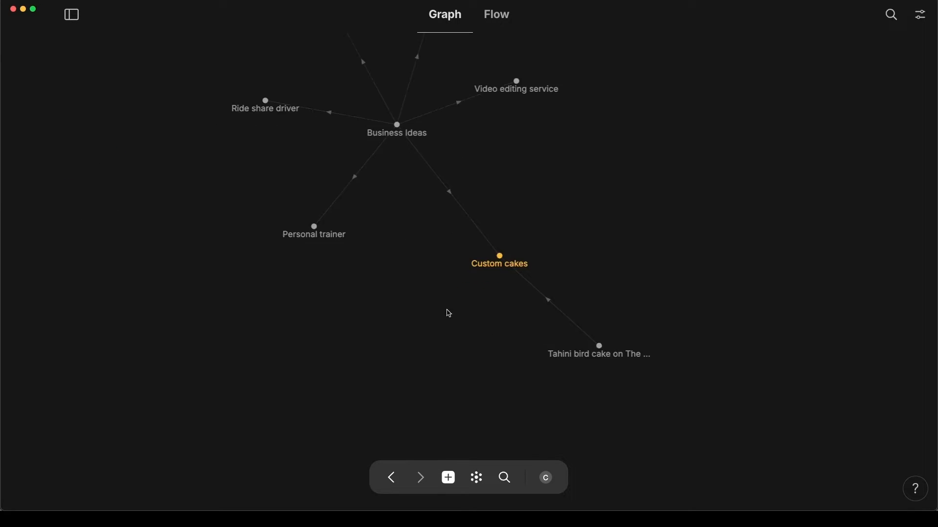
left_click_drag(398, 309, 279, 255)
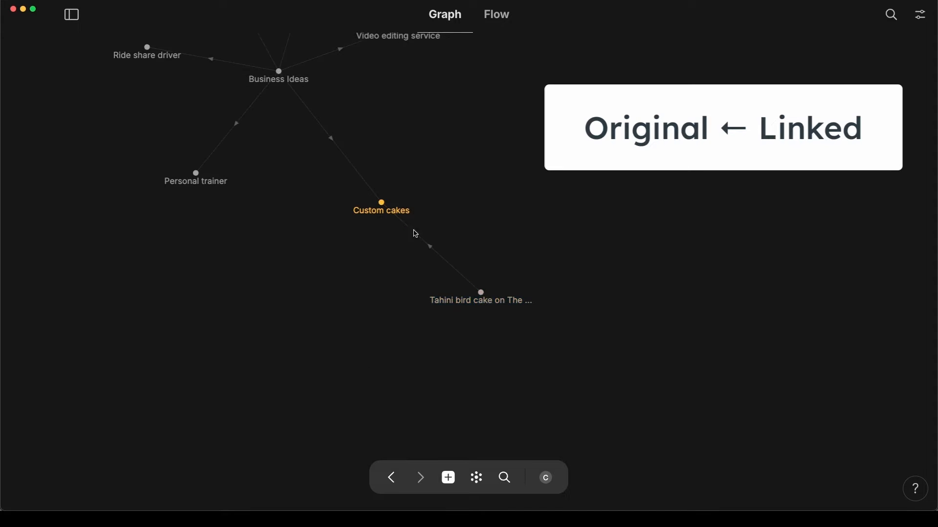
Open the Tahini bird cake note from the graph and delete its Custom cakes link block.
left_click(486, 298)
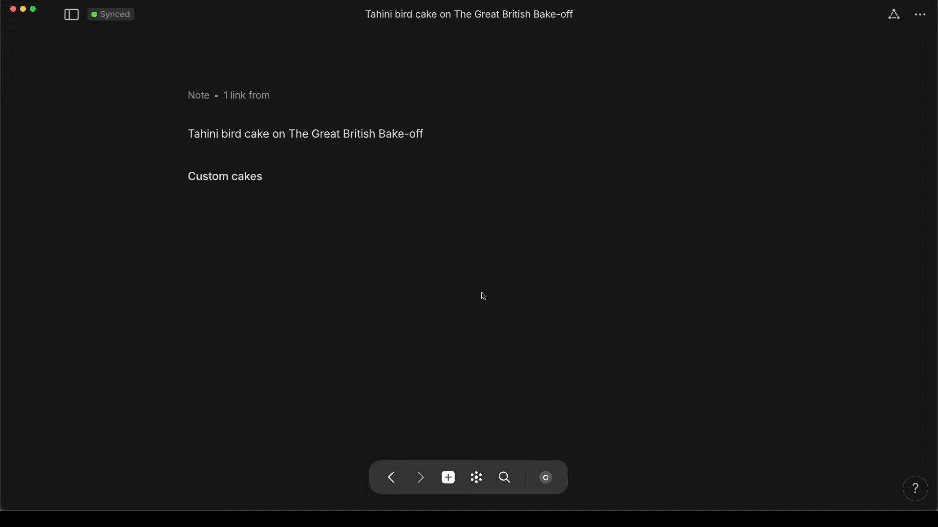
mouse_move(198, 179)
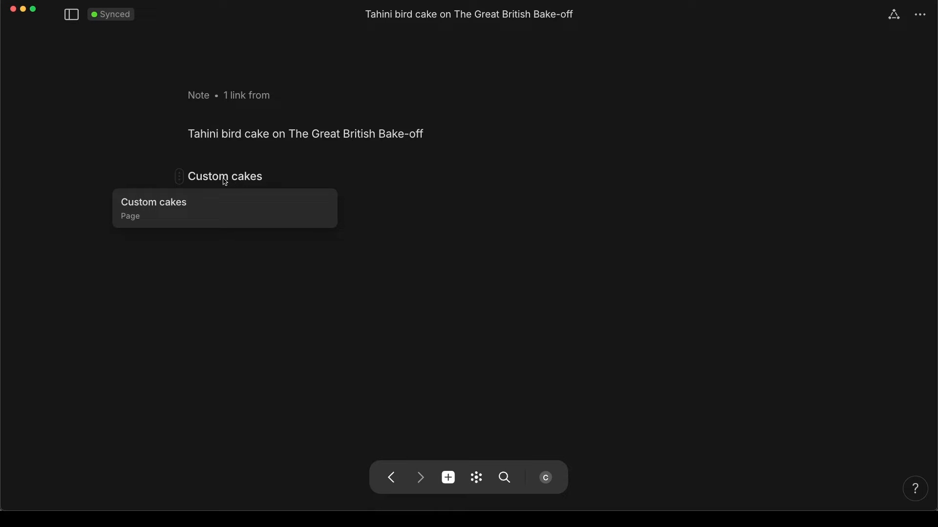
left_click(179, 178)
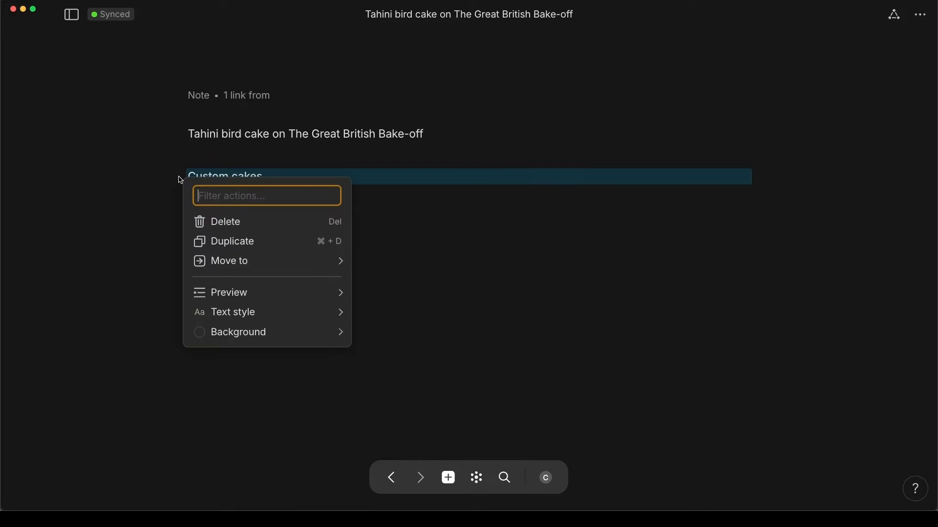
mouse_move(224, 262)
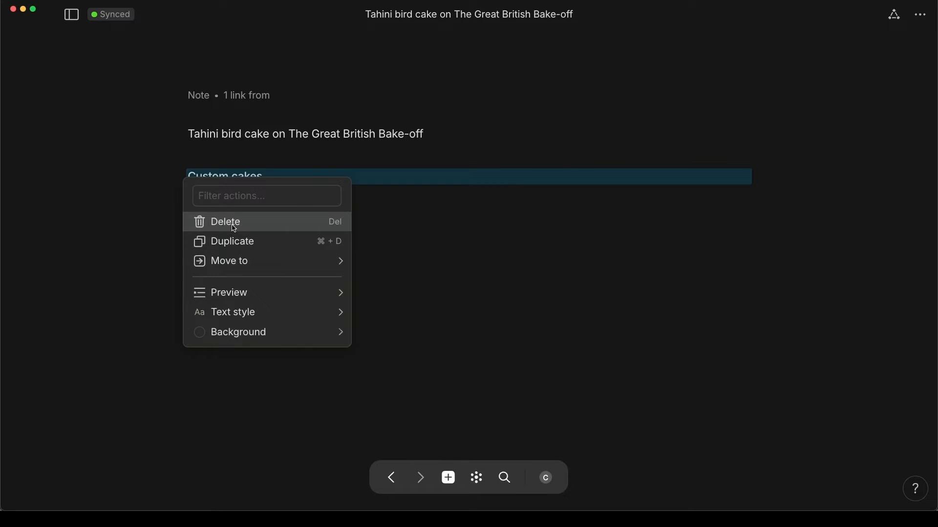
left_click(234, 226)
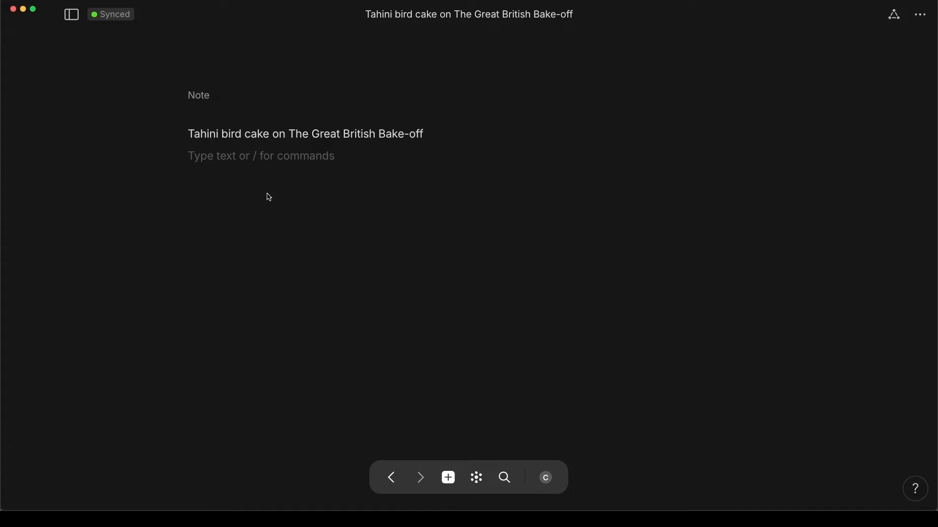
Go back to the graph, open Custom cakes, and follow its incoming link to Business Ideas.
left_click(390, 478)
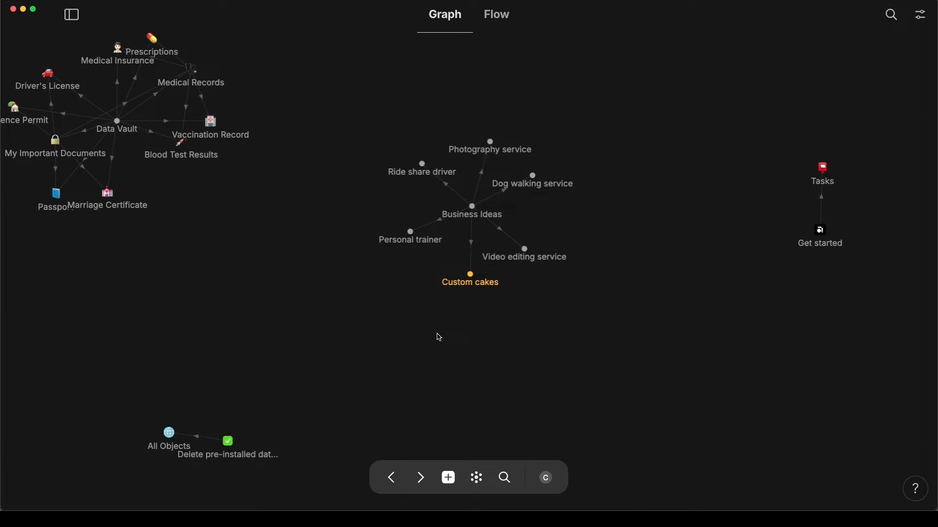
left_click(471, 276)
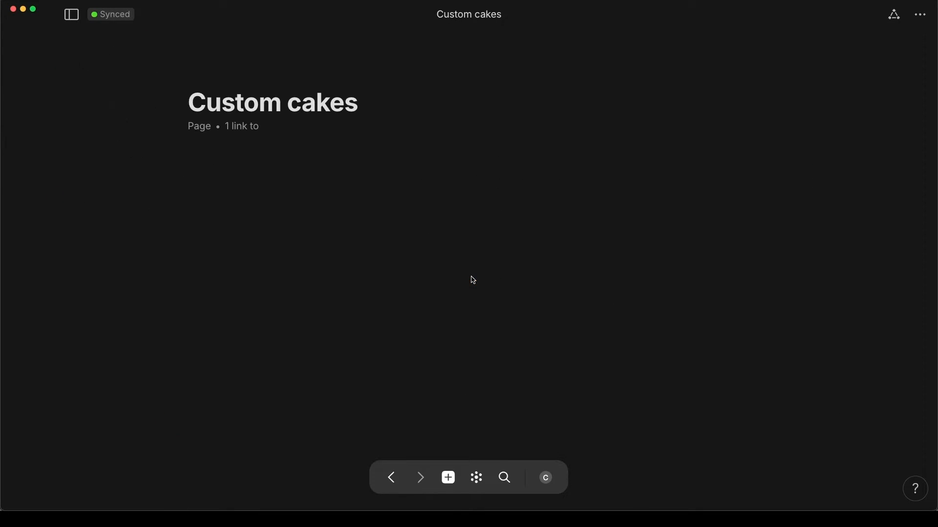
left_click(247, 133)
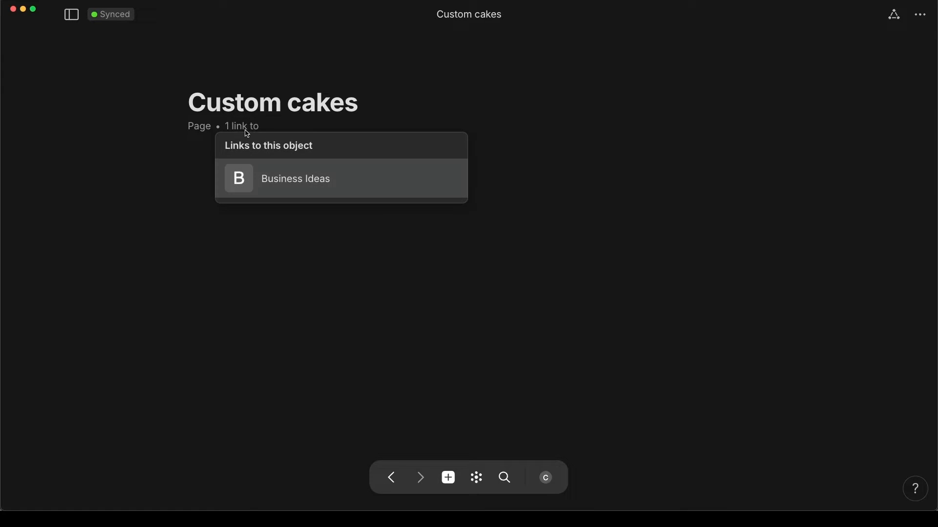
left_click(313, 189)
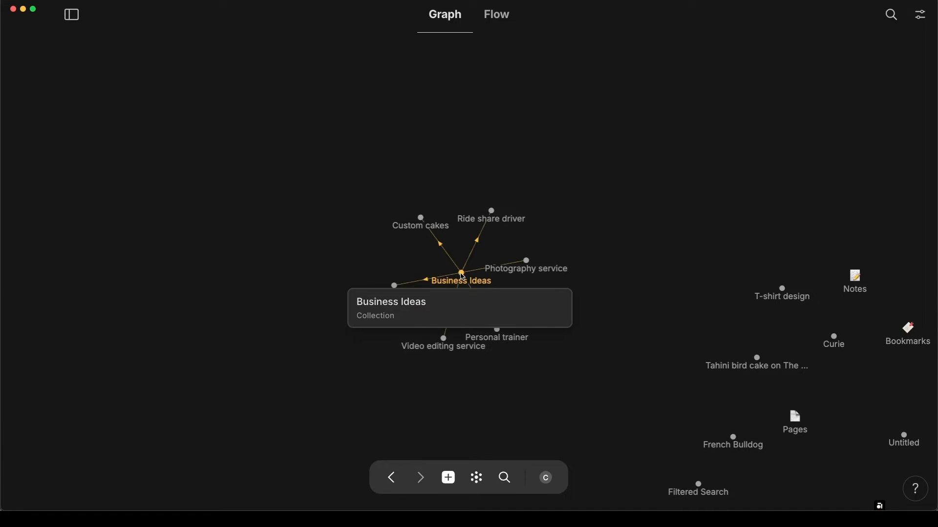
Open the Business Ideas collection from the graph and add a new object named "T-shirt design".
left_click(462, 275)
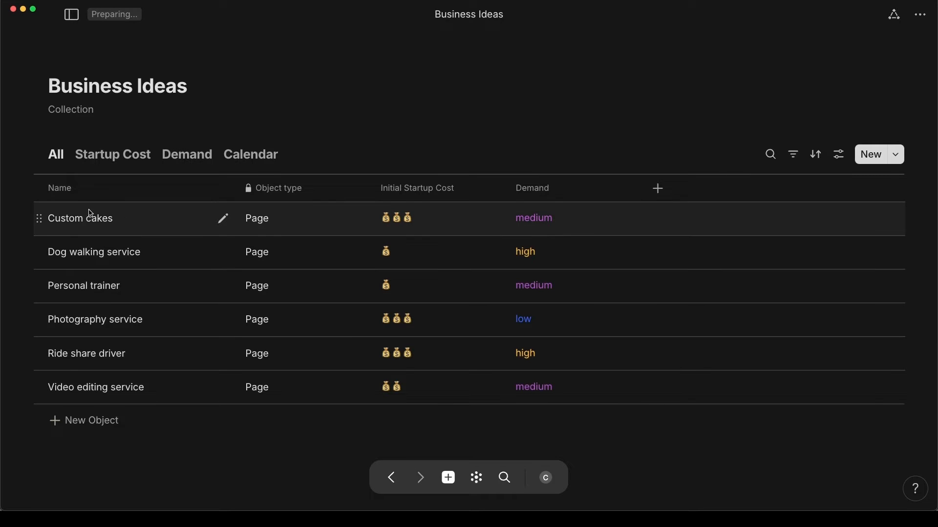
left_click(78, 423)
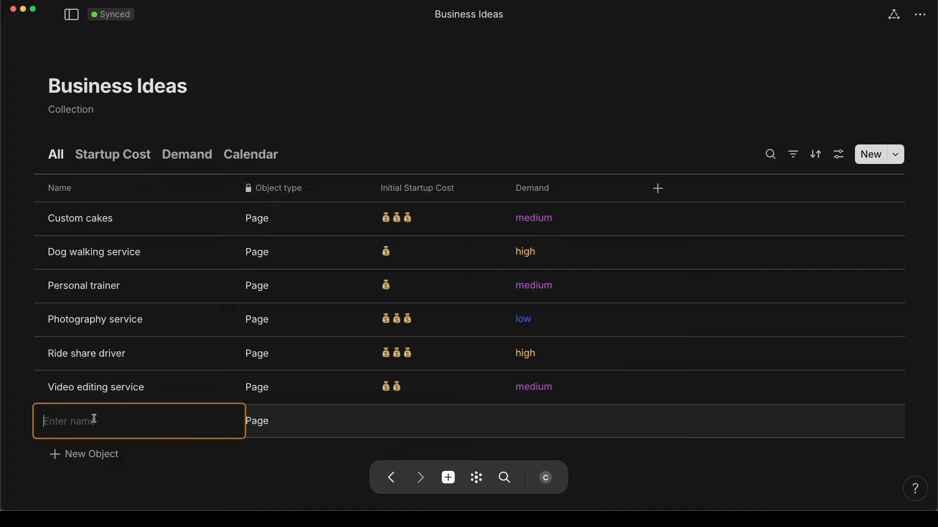
type("T-shirt design")
key("Return")
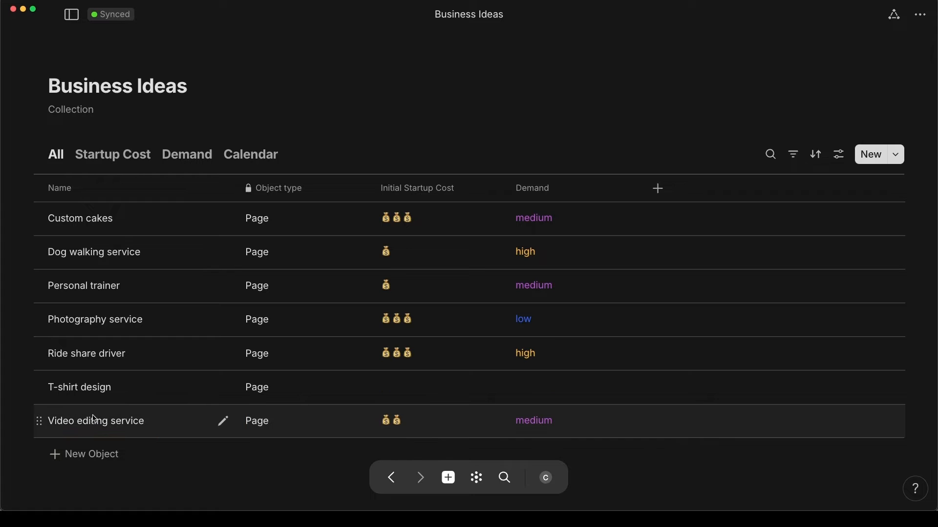
Open T-shirt design as a full page, check which objects link to it, and show the graph.
left_click(86, 391)
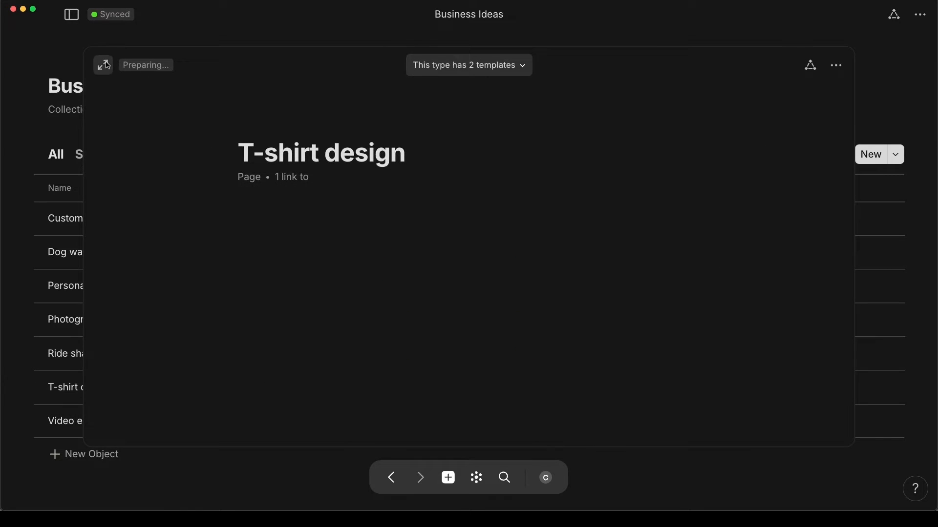
left_click(104, 64)
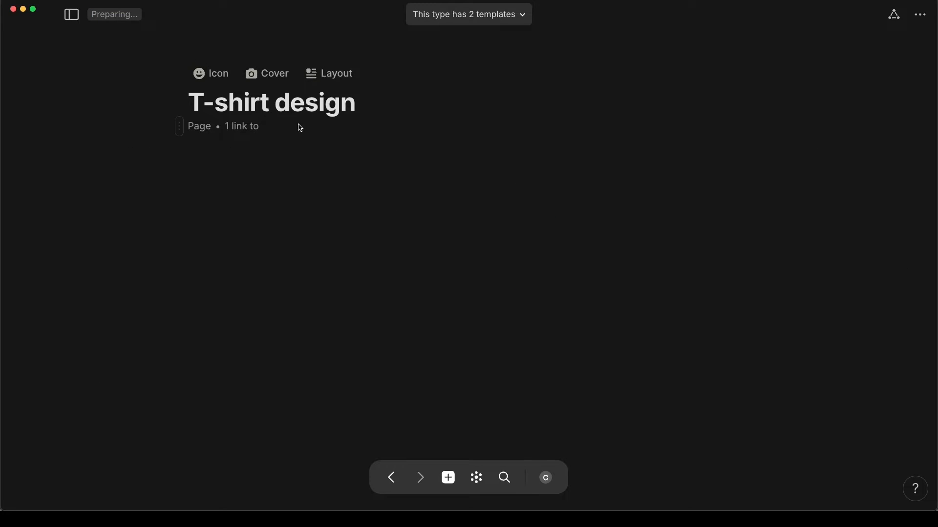
left_click(245, 128)
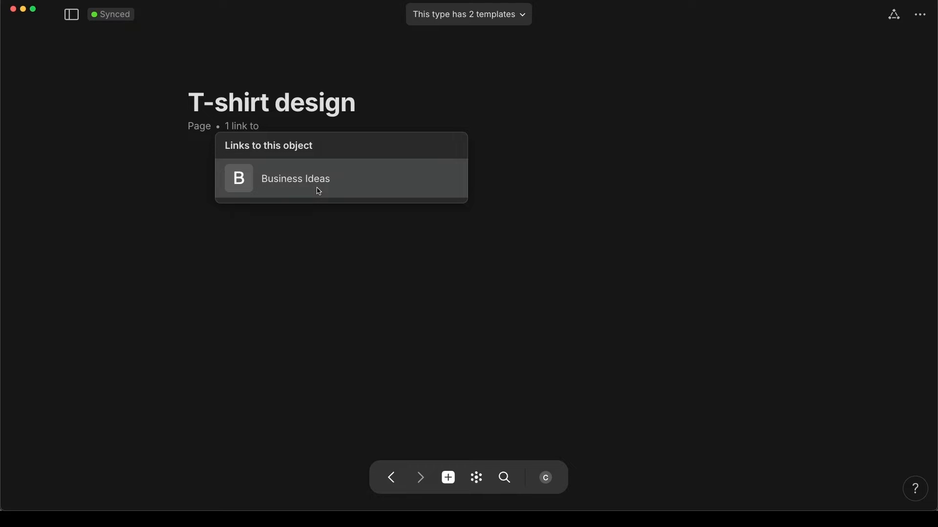
left_click(480, 478)
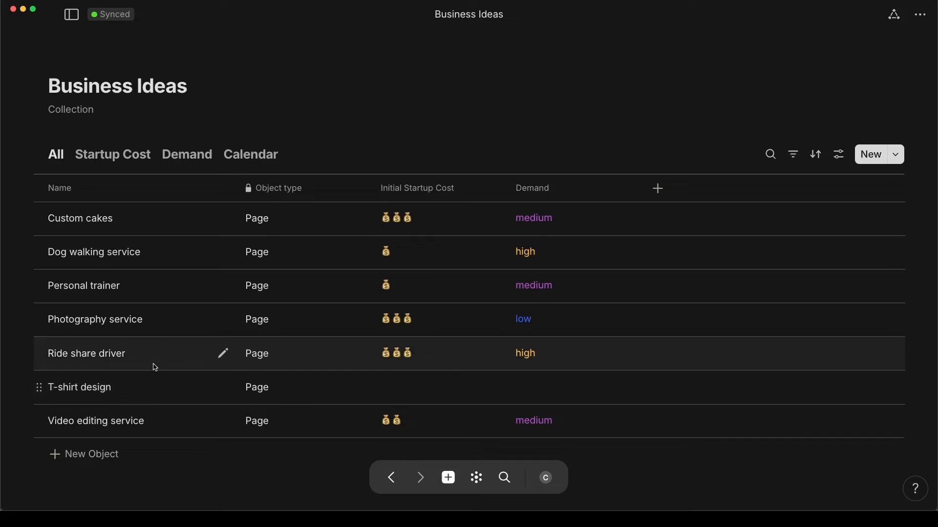
Unlink the T-shirt design object from the Business Ideas collection.
left_click(39, 388)
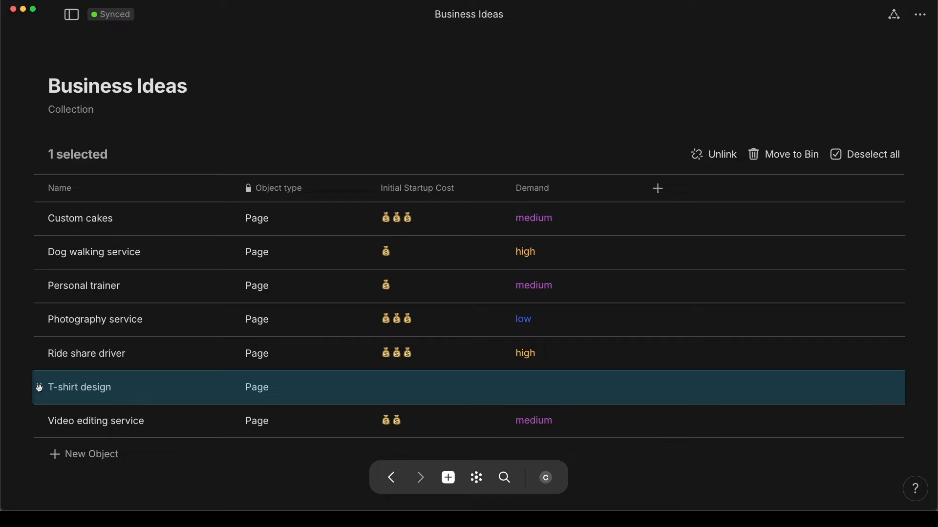
right_click(39, 388)
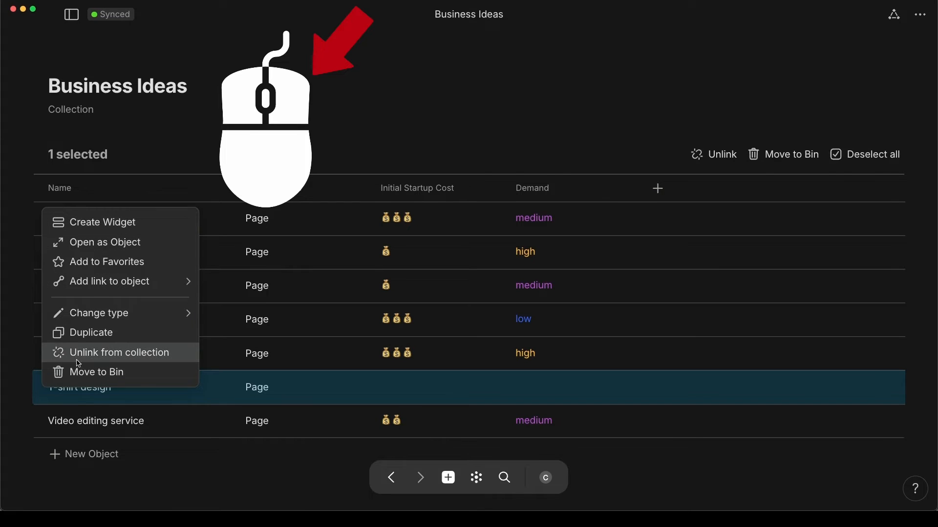
left_click(116, 357)
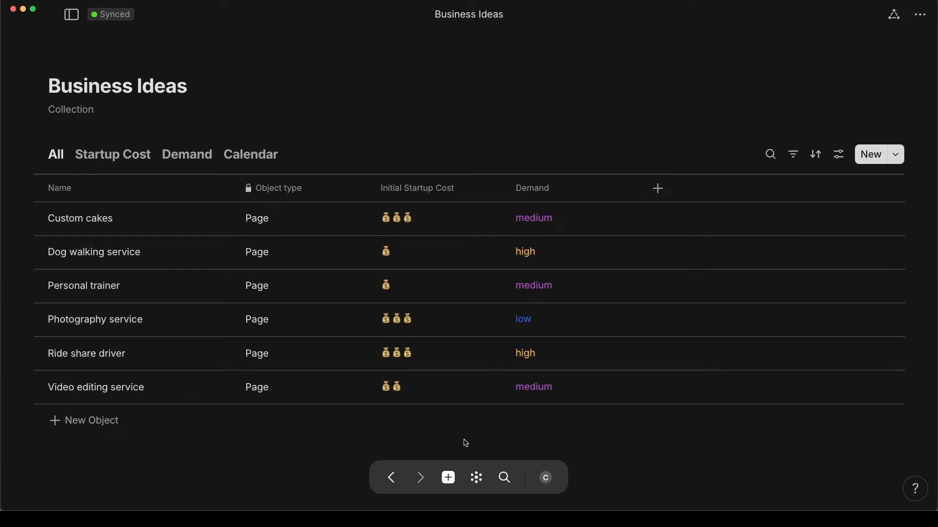
Open Dog walking service from the graph and insert an @ mention of the newly adopted dog note, found by searching "dog".
left_click(478, 478)
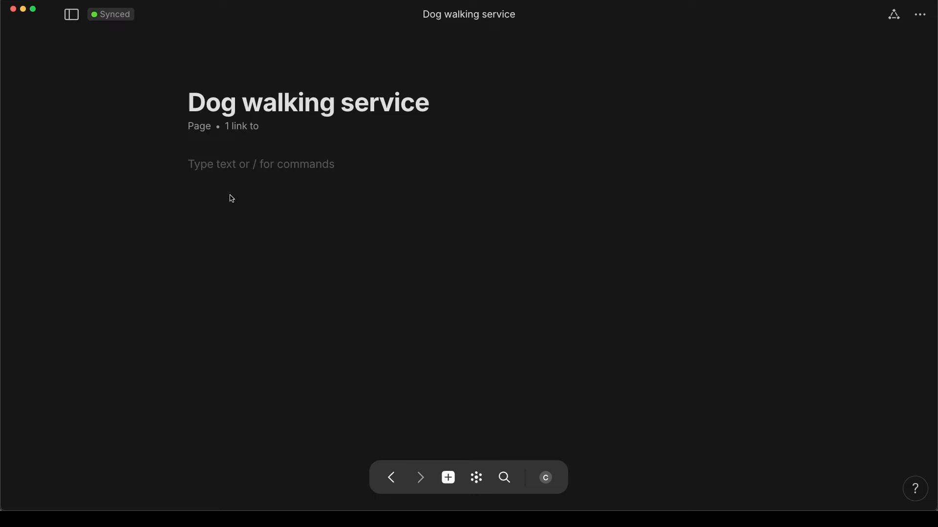
type("@")
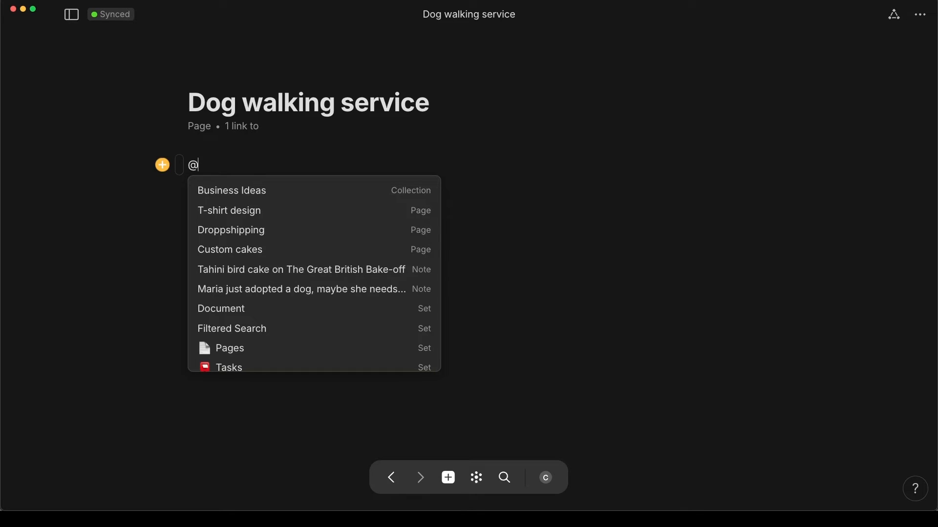
type("dog")
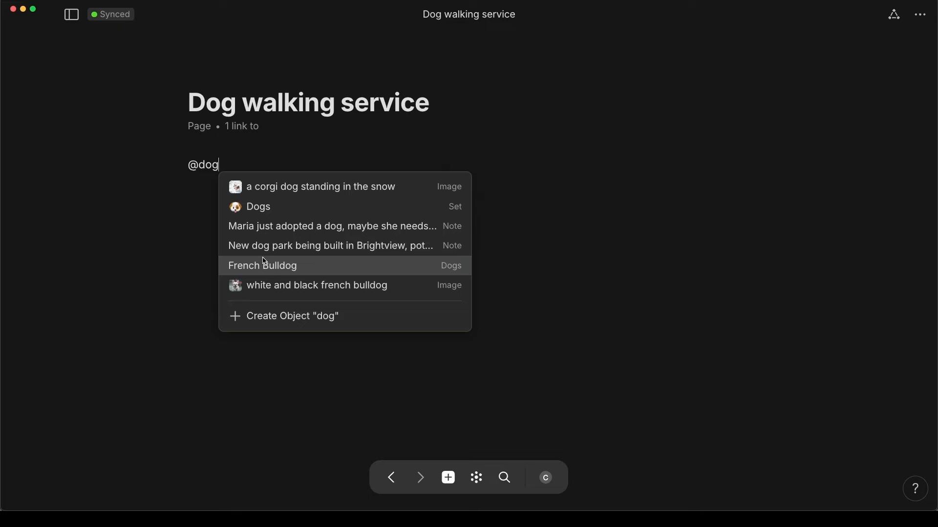
left_click(277, 230)
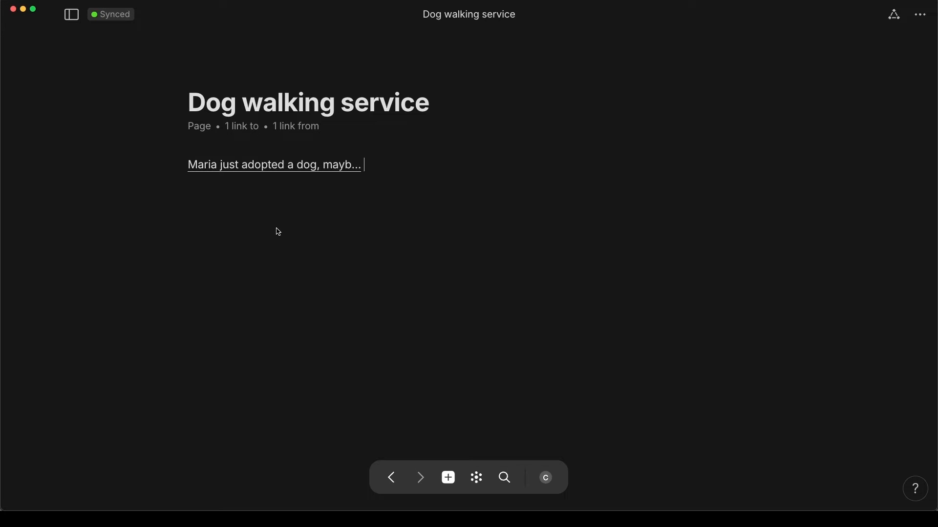
Open the mentioned dog-sitter note, check which objects link to it, and show it in the graph.
mouse_move(215, 175)
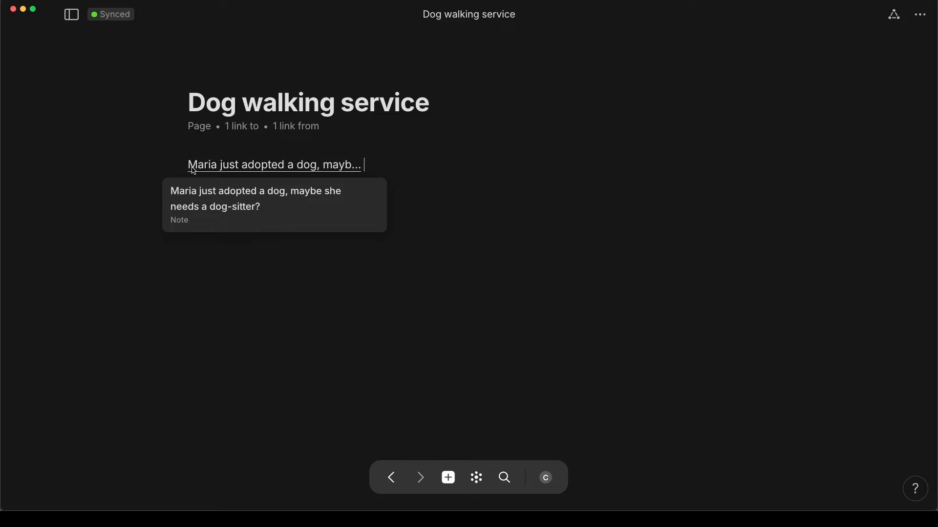
left_click(238, 167)
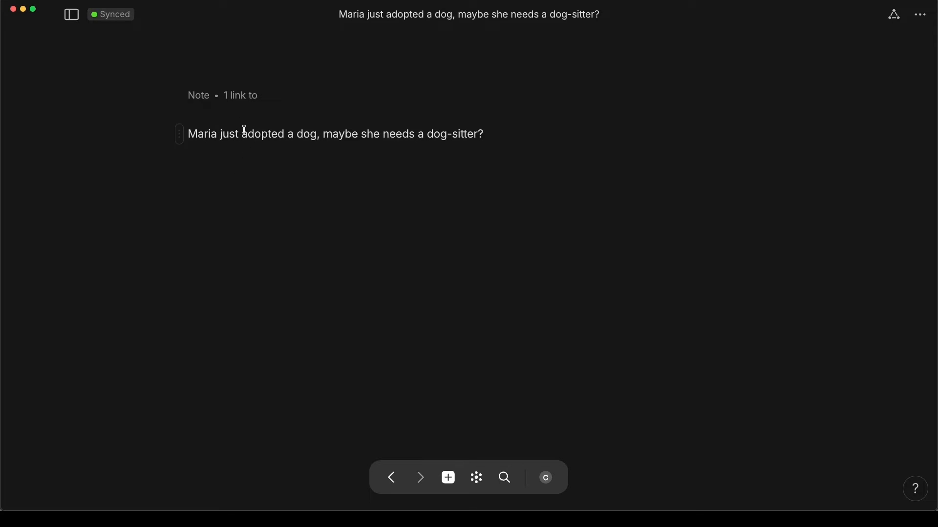
left_click(242, 96)
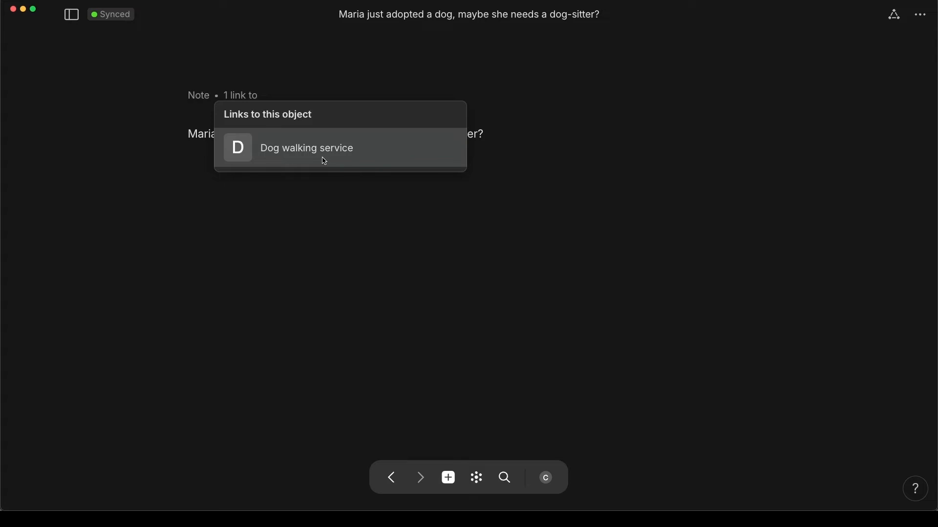
left_click(478, 483)
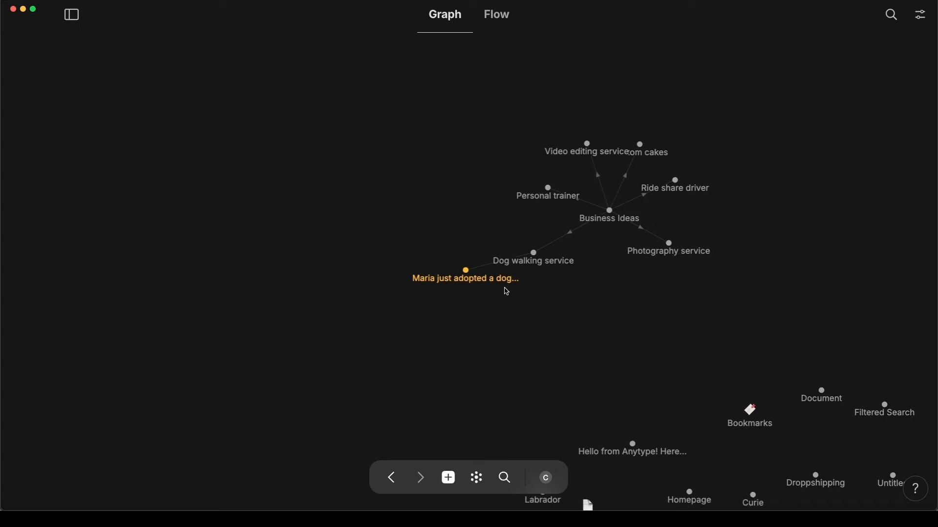
Examine the link direction between Dog walking service and the dog-sitter note in the graph, and open Dog walking service.
scroll(504, 291, "up", 5)
left_click_drag(558, 263, 412, 291)
mouse_move(478, 173)
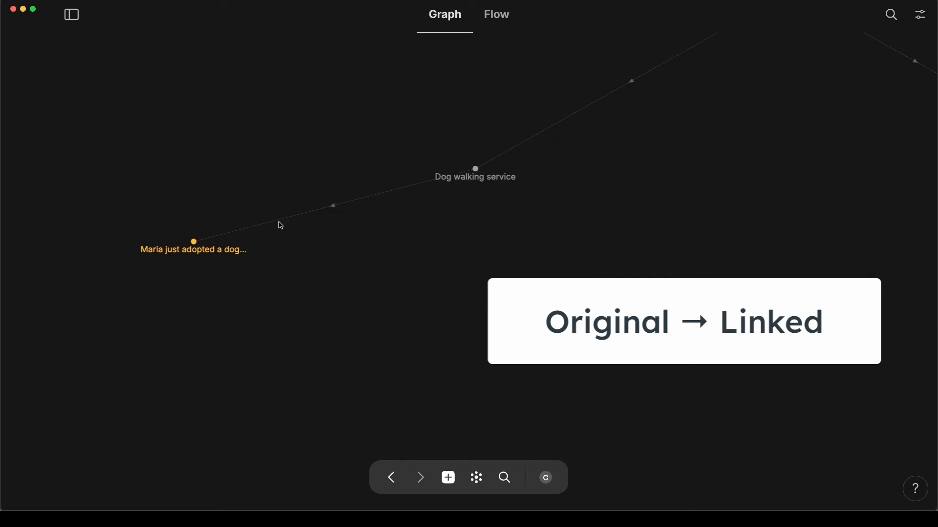
mouse_move(195, 243)
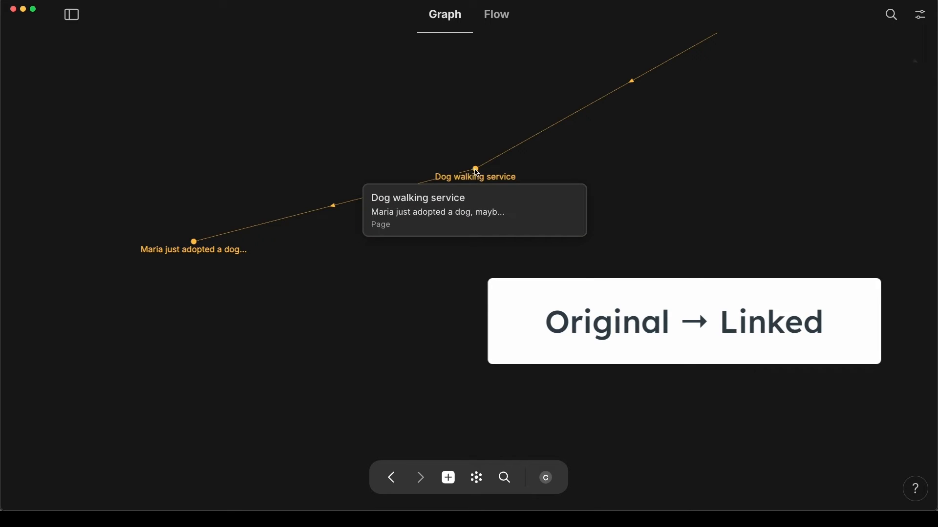
left_click(477, 171)
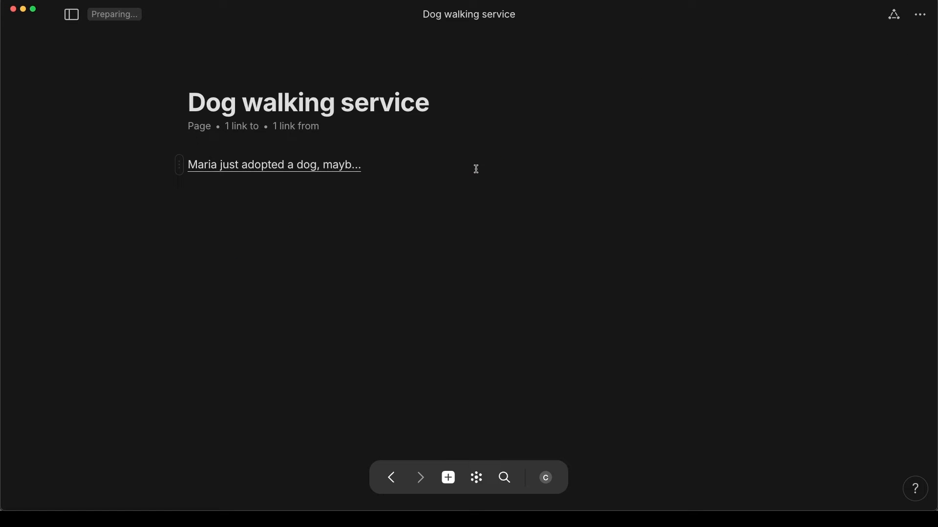
Delete the dog-sitter note mention from the Dog walking service page and check which objects link to the page.
mouse_move(180, 165)
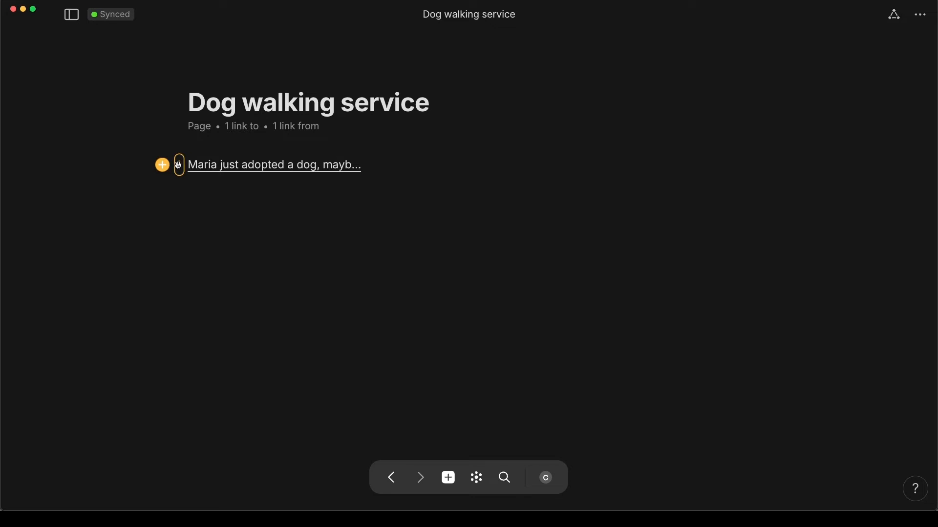
left_click(179, 165)
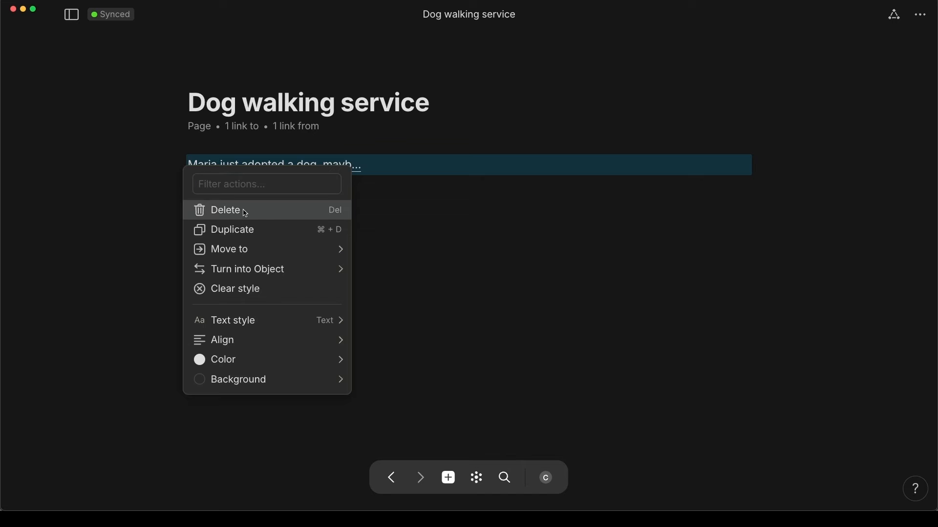
left_click(264, 217)
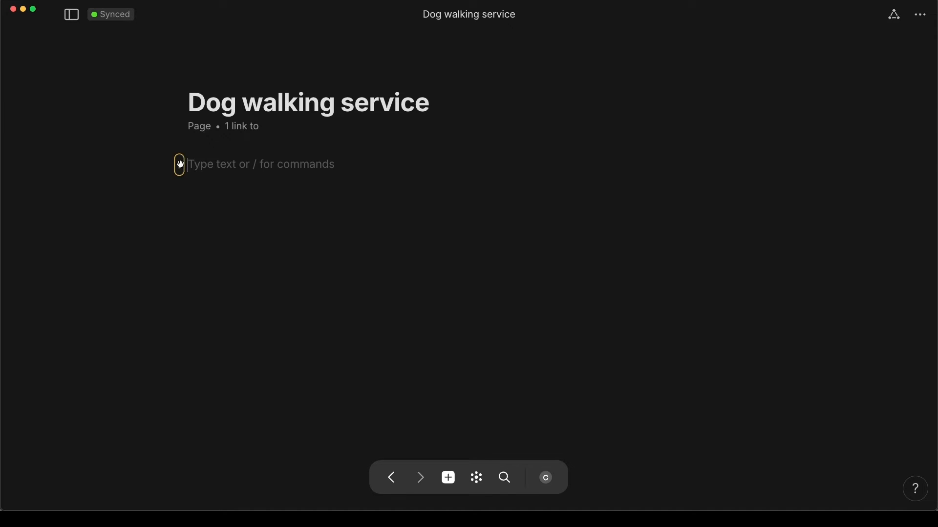
left_click(240, 128)
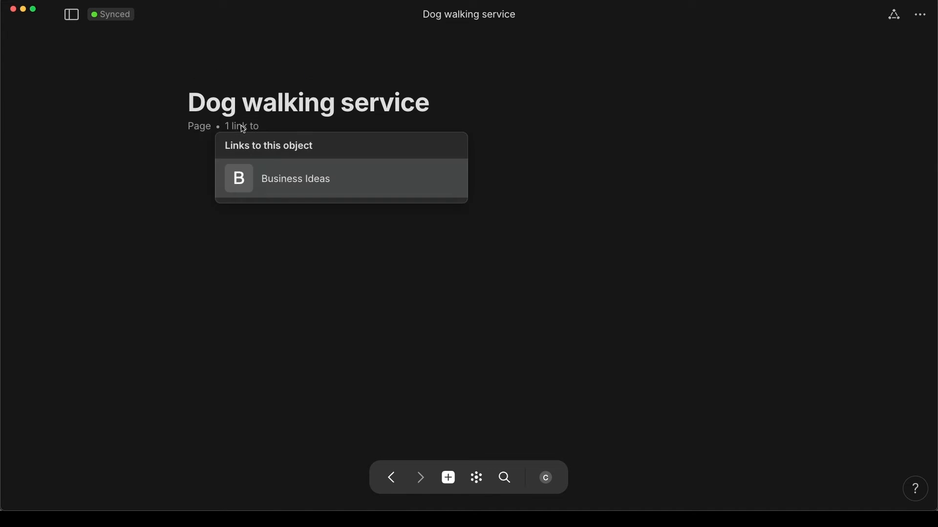
left_click(277, 264)
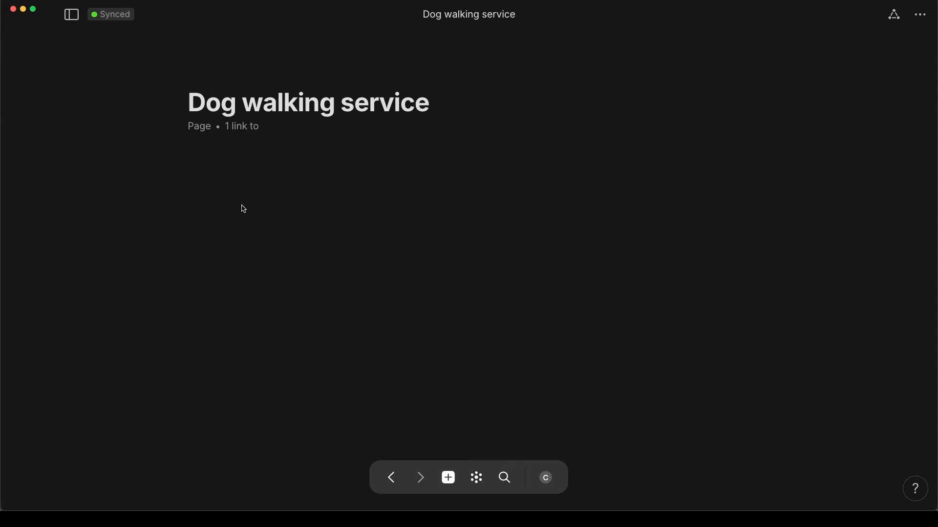
Insert a link to the dog-sitter note in the Dog walking service page with the "/link" command.
left_click(242, 206)
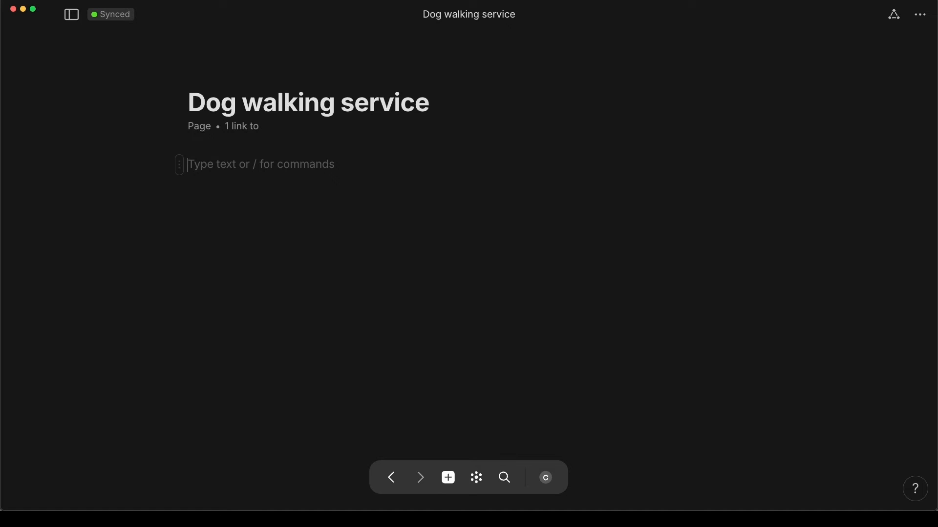
type("/")
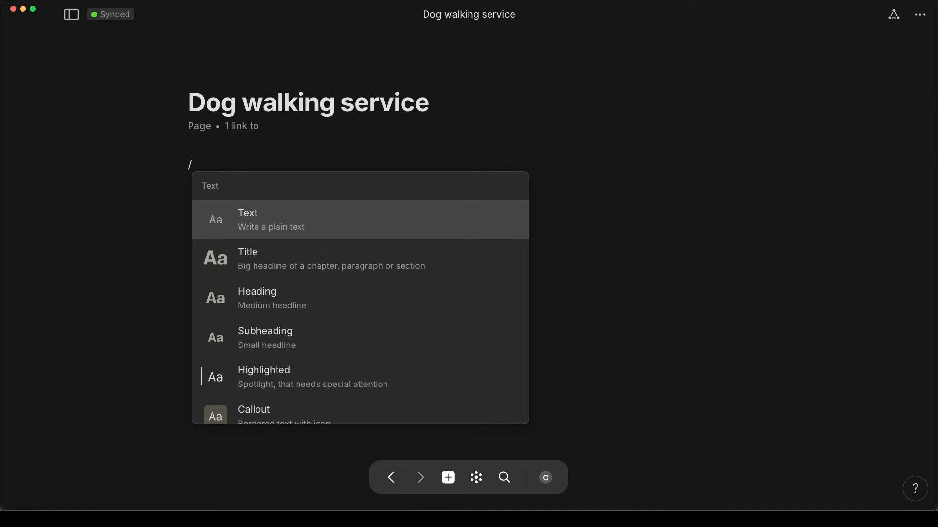
type("link")
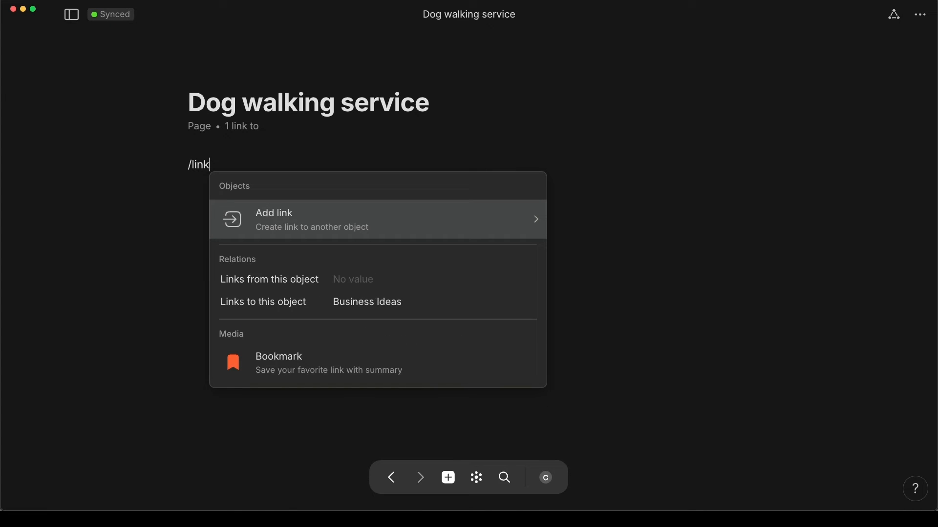
mouse_move(232, 203)
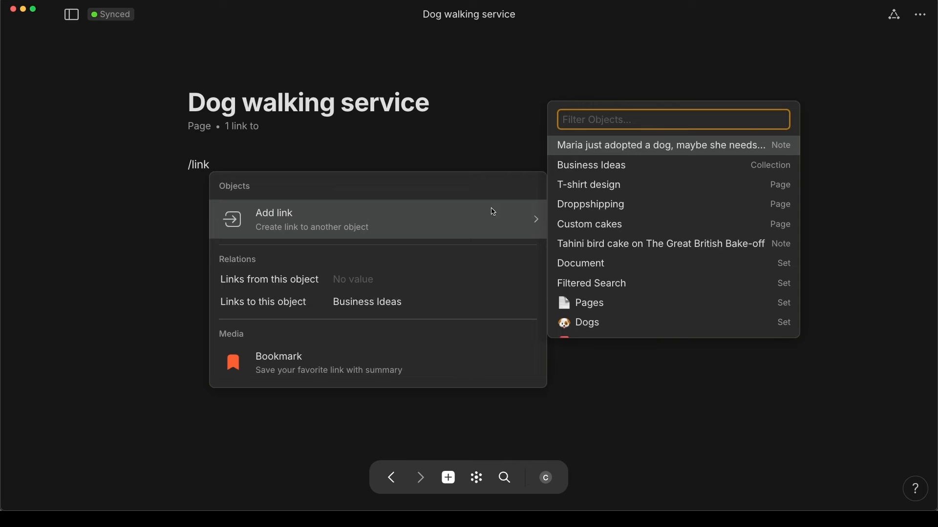
left_click(585, 150)
Preview and open the linked dog-sitter note, and check which objects link to it.
mouse_move(215, 166)
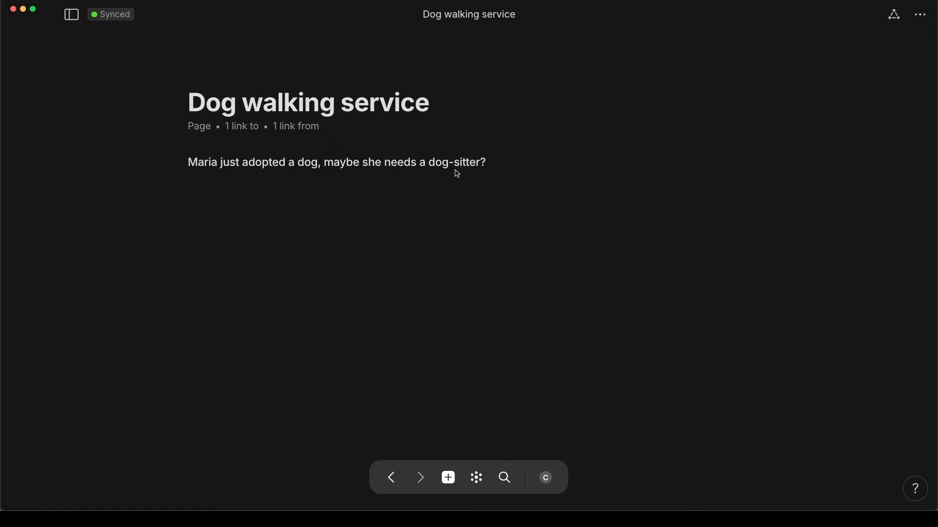
mouse_move(425, 166)
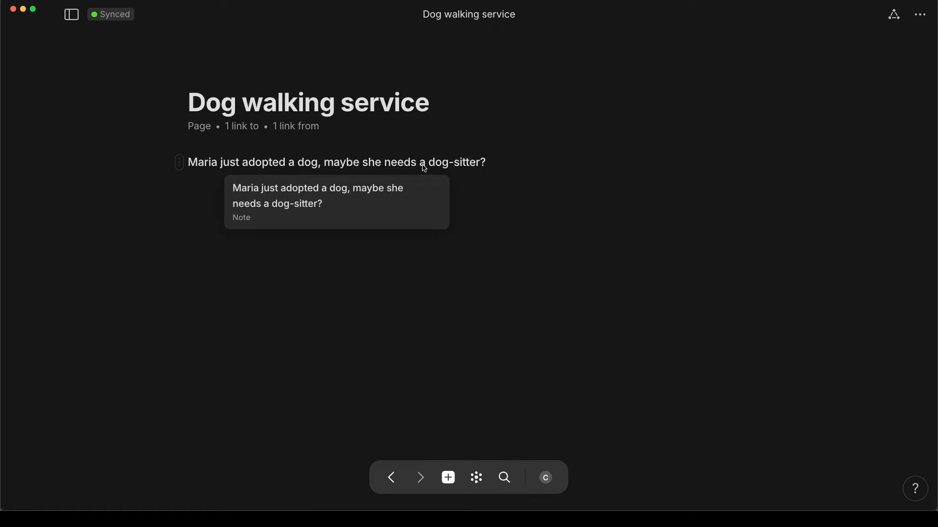
left_click(425, 166)
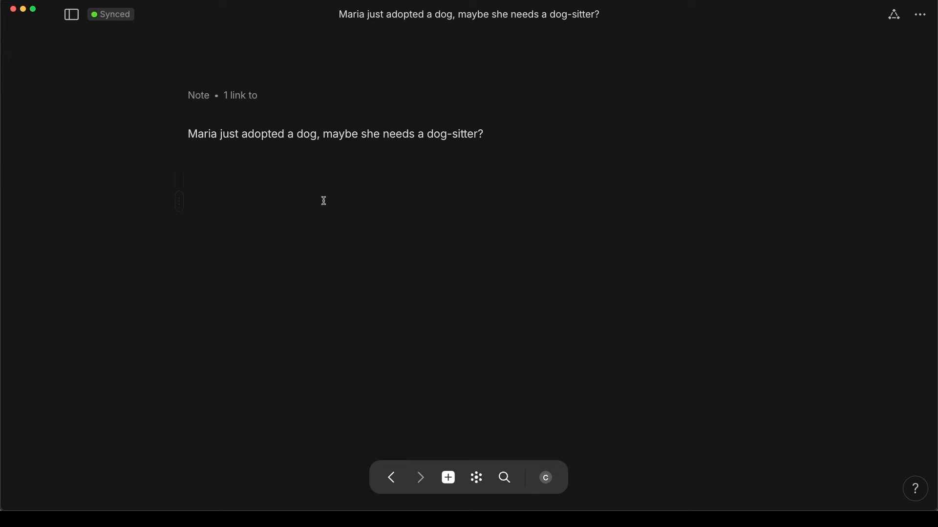
left_click(241, 96)
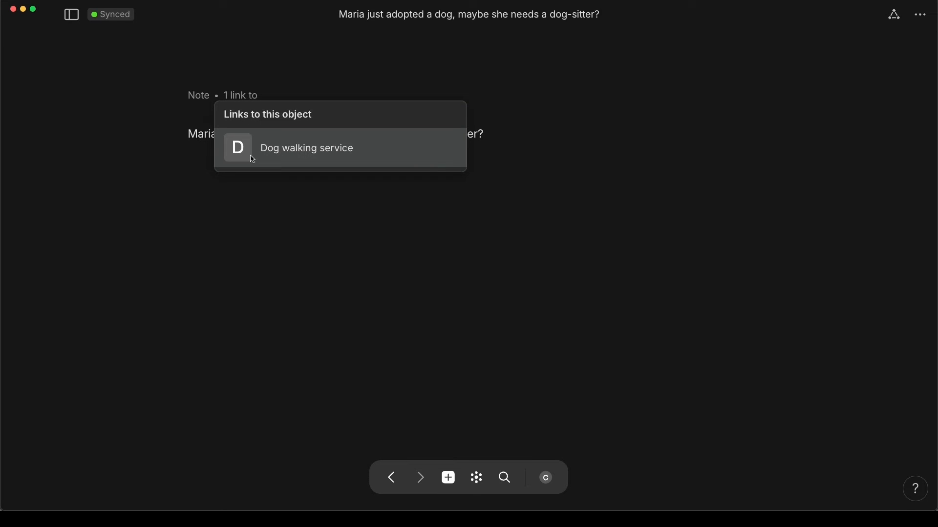
Return to Dog walking service through the note's incoming link and delete the dog-sitter note link block.
left_click(246, 147)
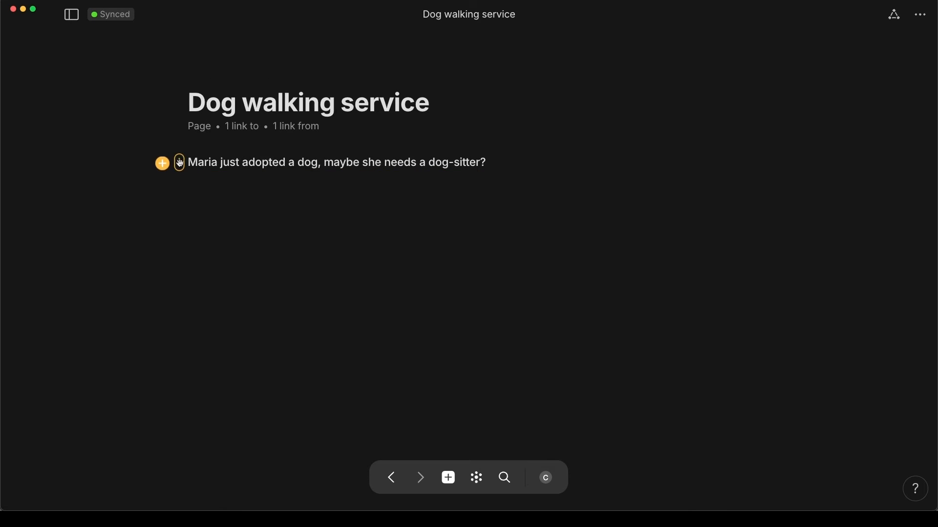
left_click(179, 164)
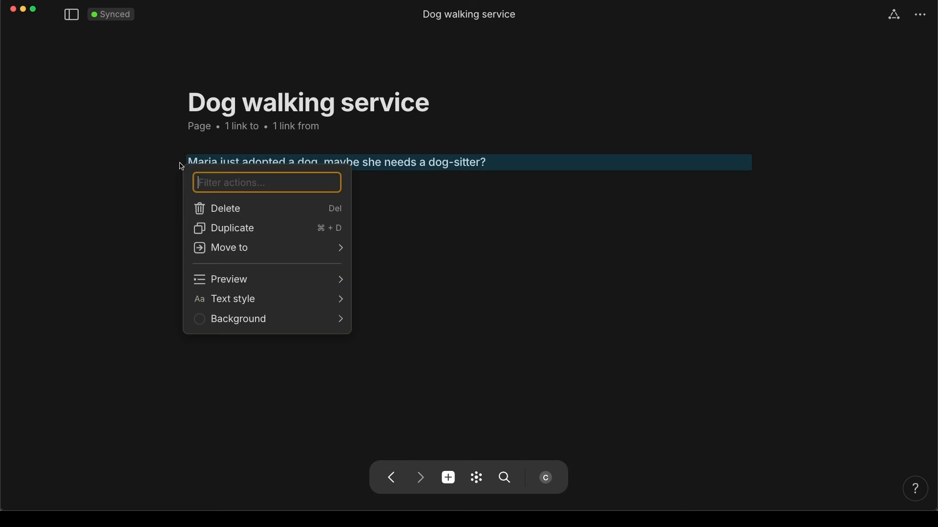
left_click(207, 209)
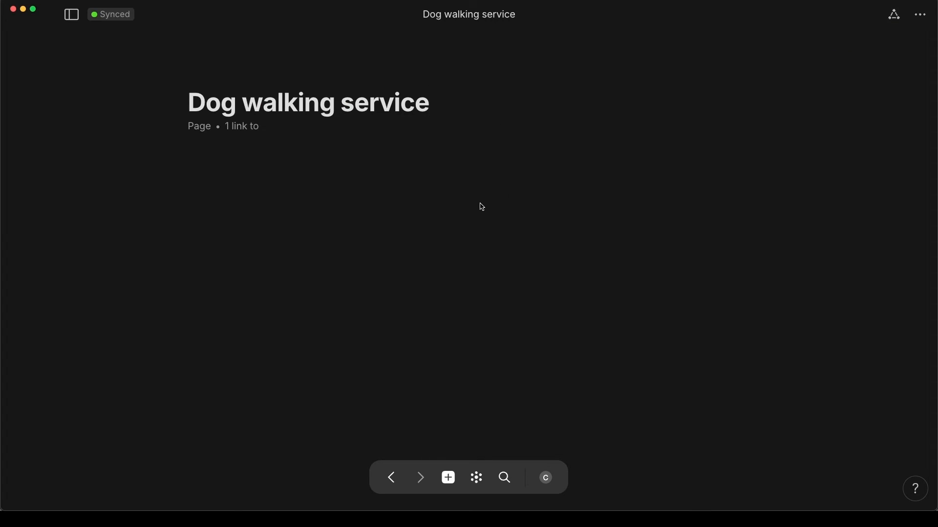
Start a new relation named "Dog types" on the Dog walking service page and set its relation type to Object.
left_click(896, 15)
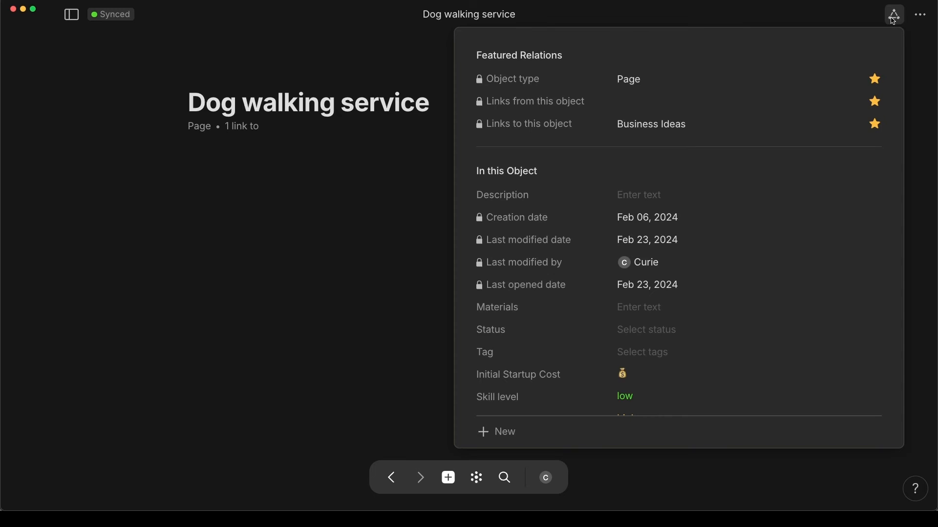
scroll(507, 434, "down", 2)
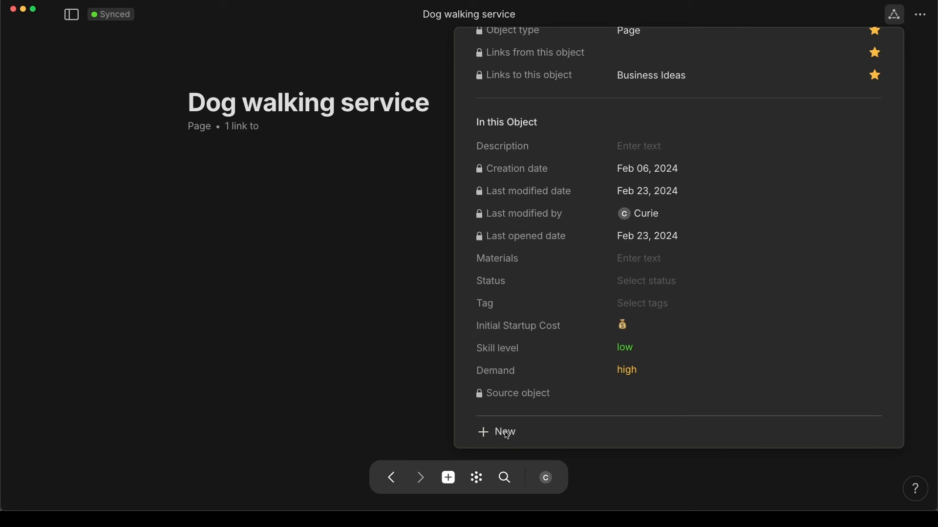
left_click(510, 433)
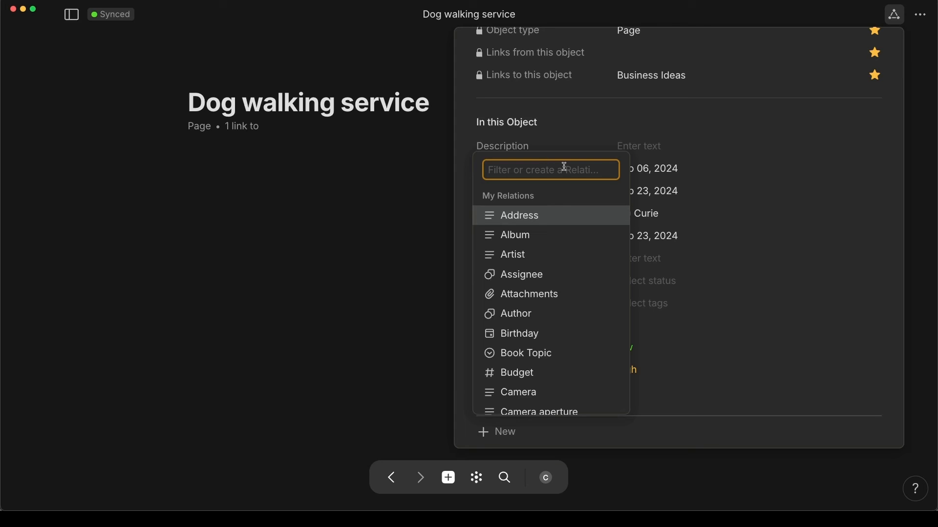
type("Dog types")
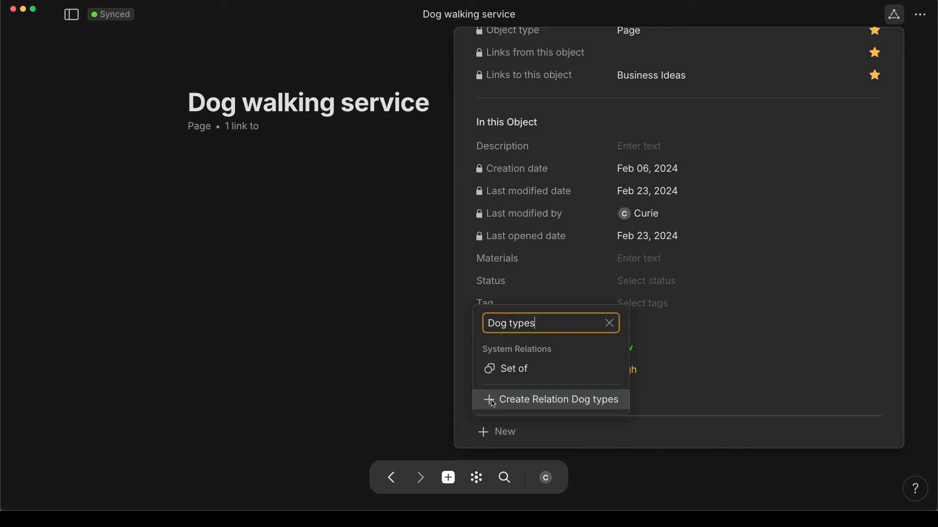
left_click(522, 404)
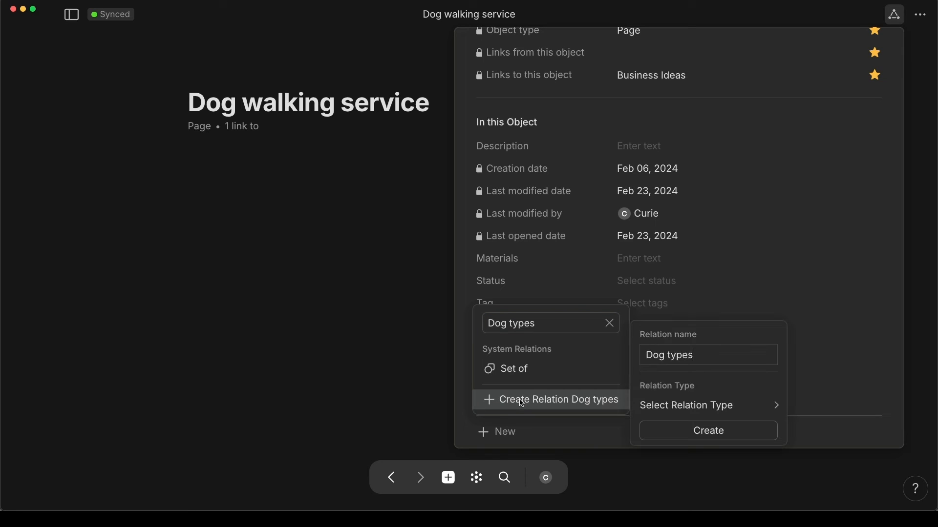
mouse_move(678, 409)
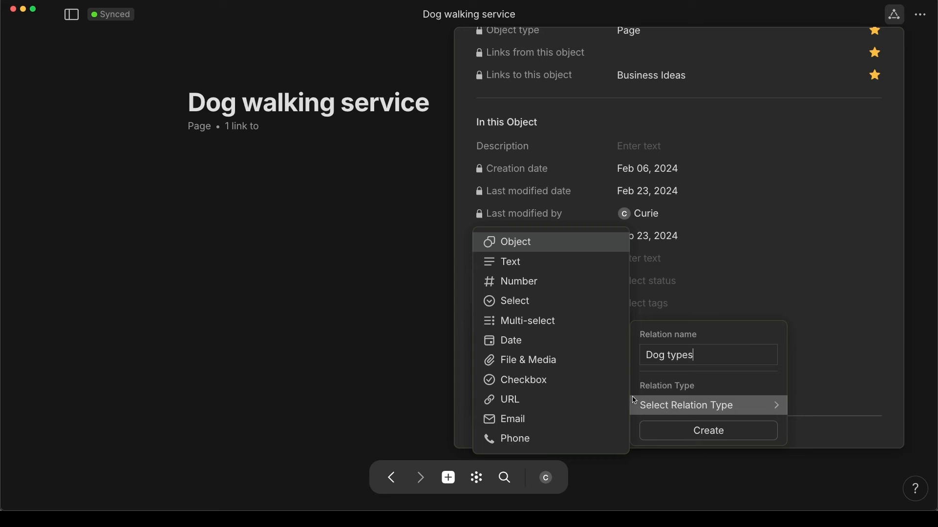
left_click(570, 247)
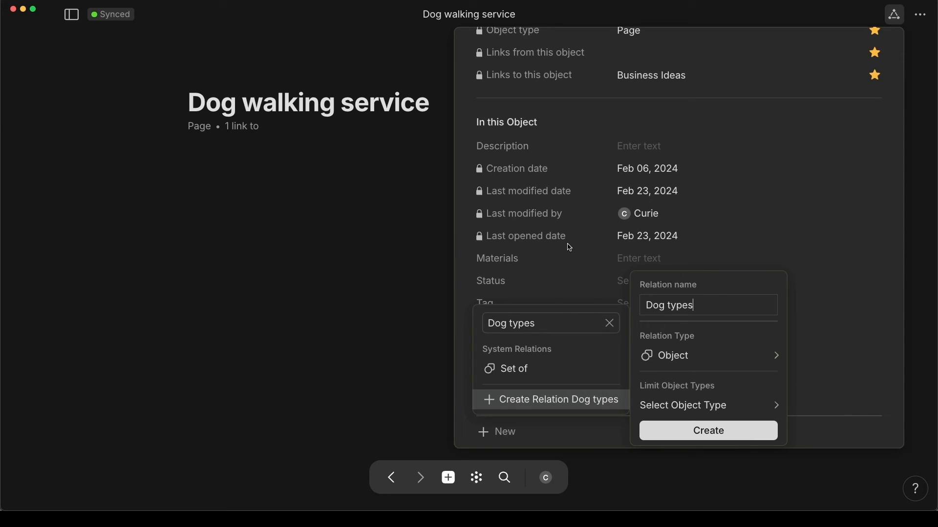
Limit the Dog types relation to the Dogs object type, found by searching "dog", and create the relation.
mouse_move(670, 353)
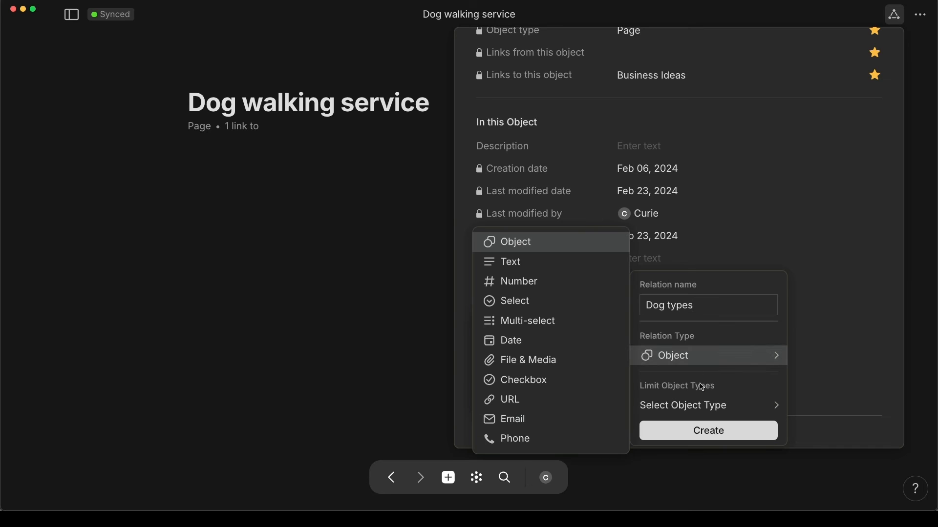
mouse_move(674, 407)
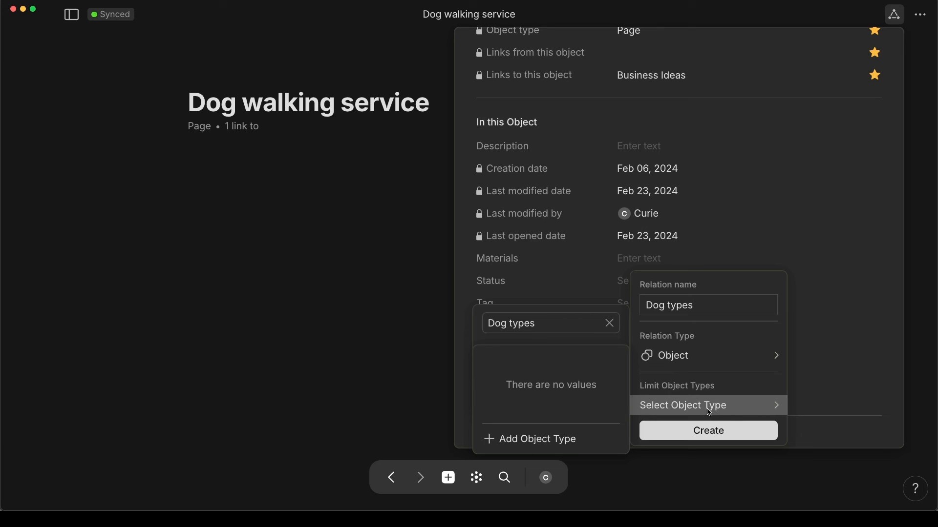
left_click(554, 445)
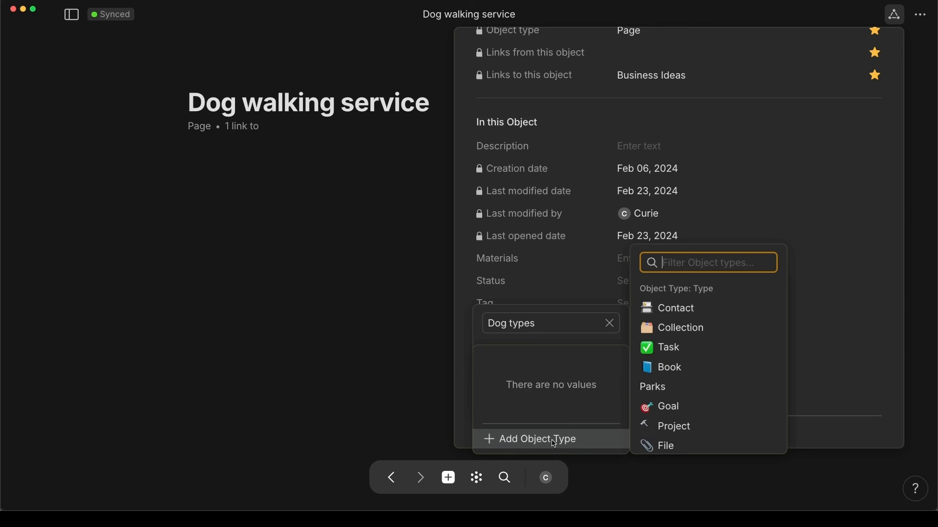
type("dog")
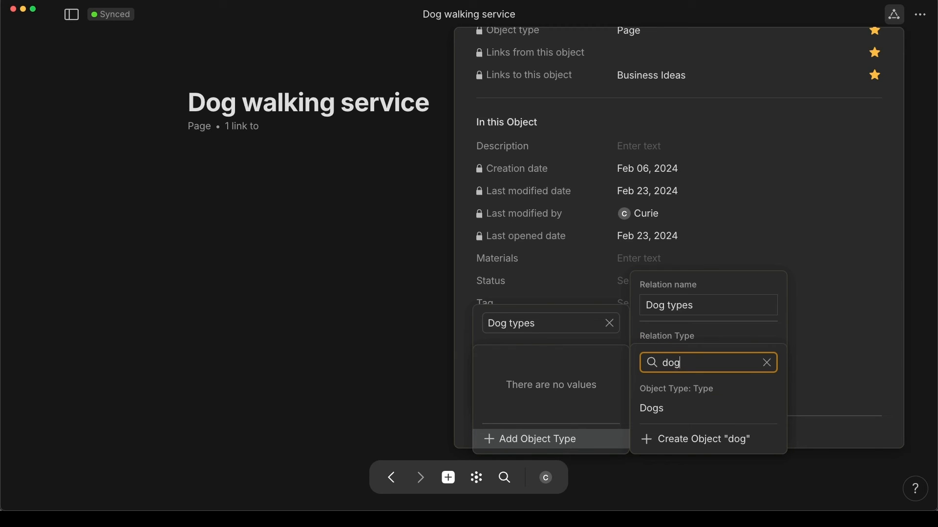
left_click(663, 411)
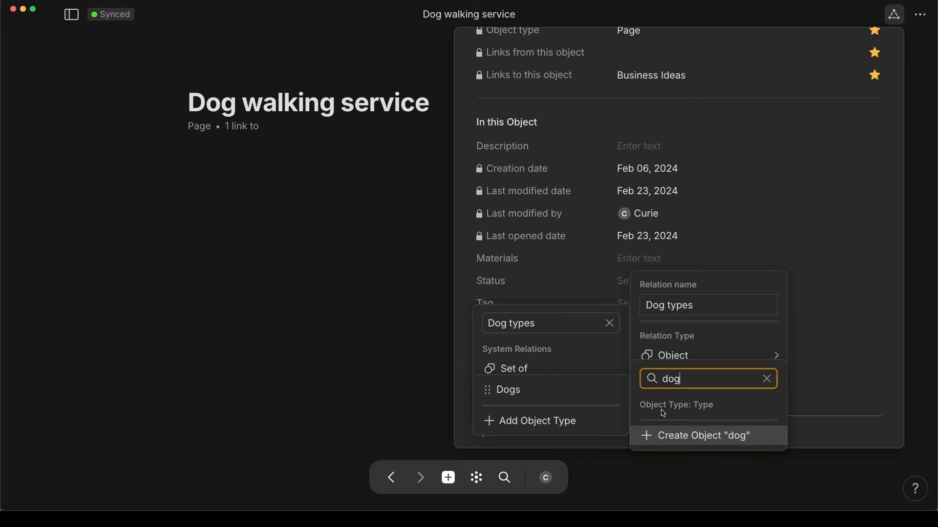
left_click(650, 438)
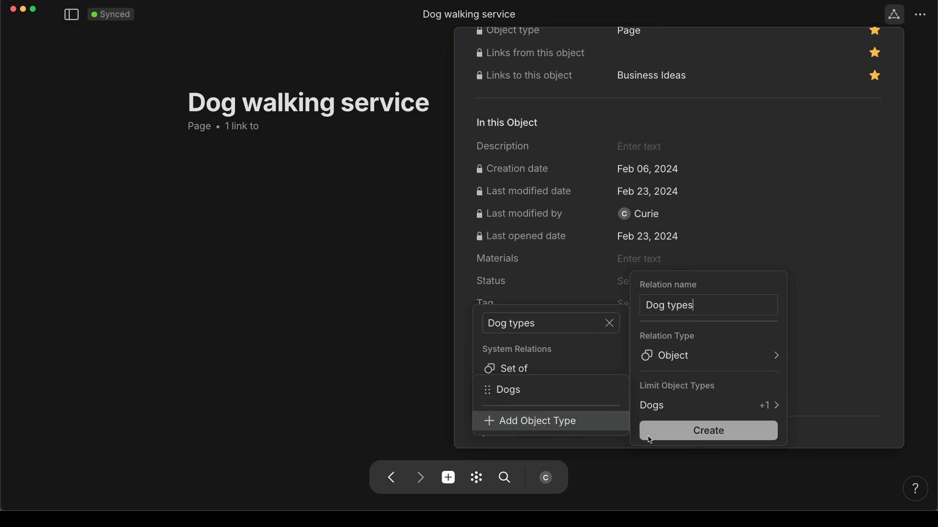
left_click(703, 434)
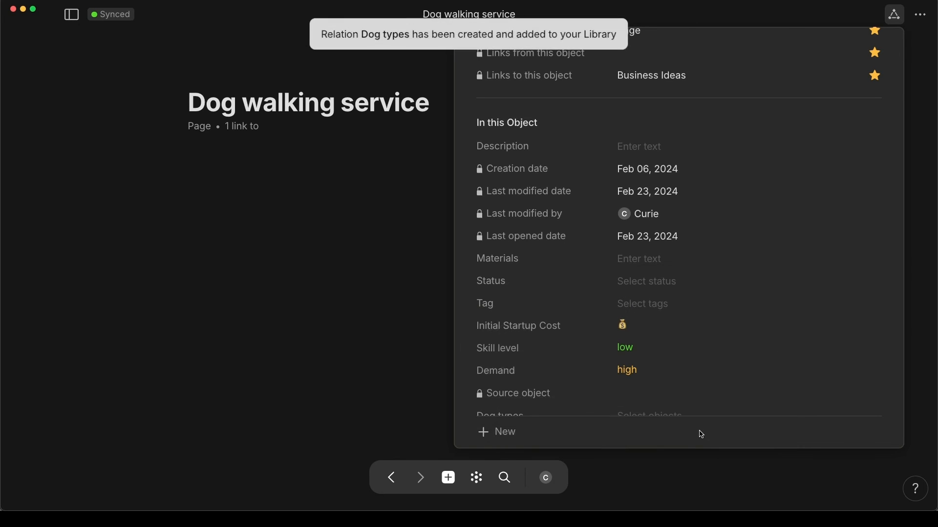
Set the Dog types relation of the Dog walking service page to French Bulldog and close the relations list.
scroll(697, 319, "down", 1)
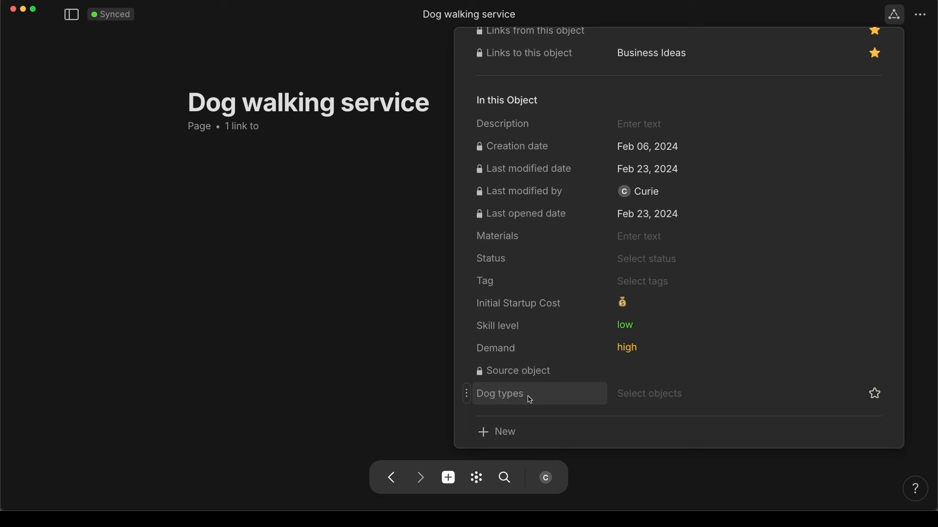
left_click(642, 398)
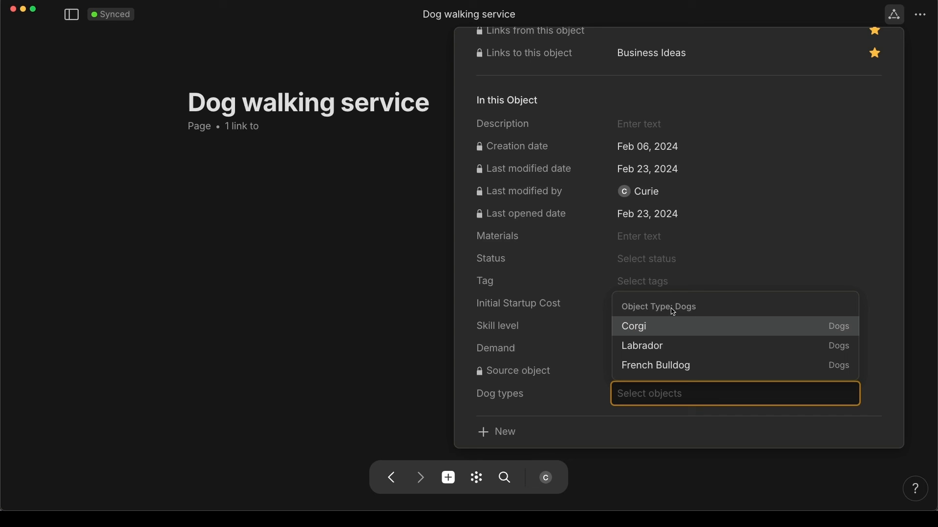
left_click(671, 370)
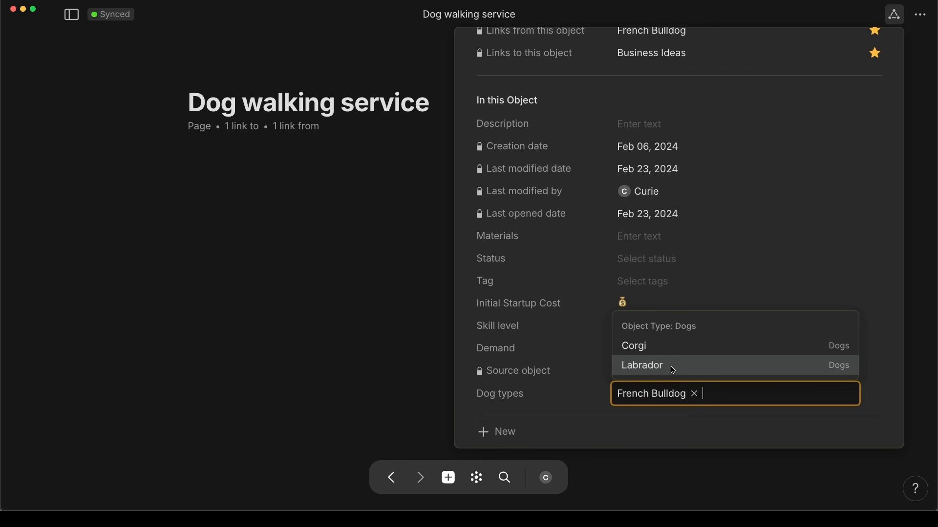
left_click(199, 170)
left_click(199, 170)
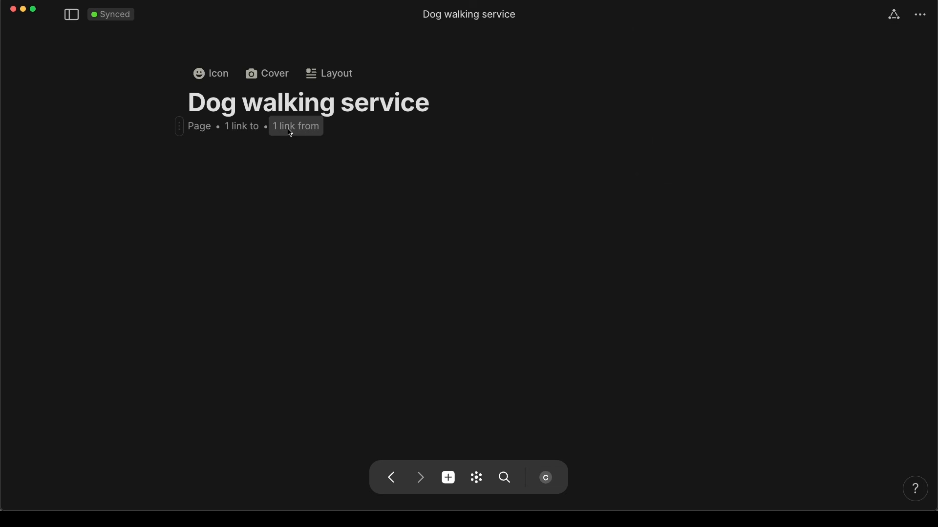
Check the outgoing links of Dog walking service, and examine its connections with French Bulldog and Business Ideas in the graph.
left_click(296, 130)
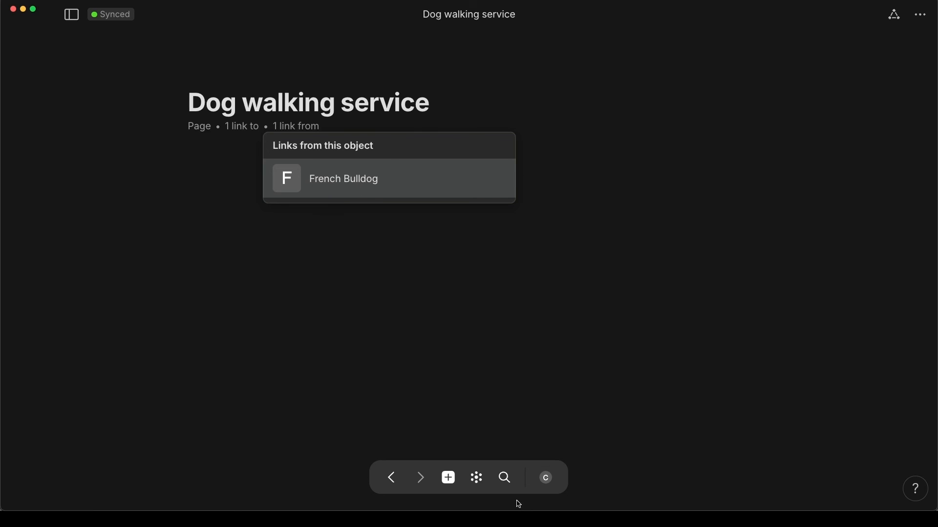
left_click(478, 481)
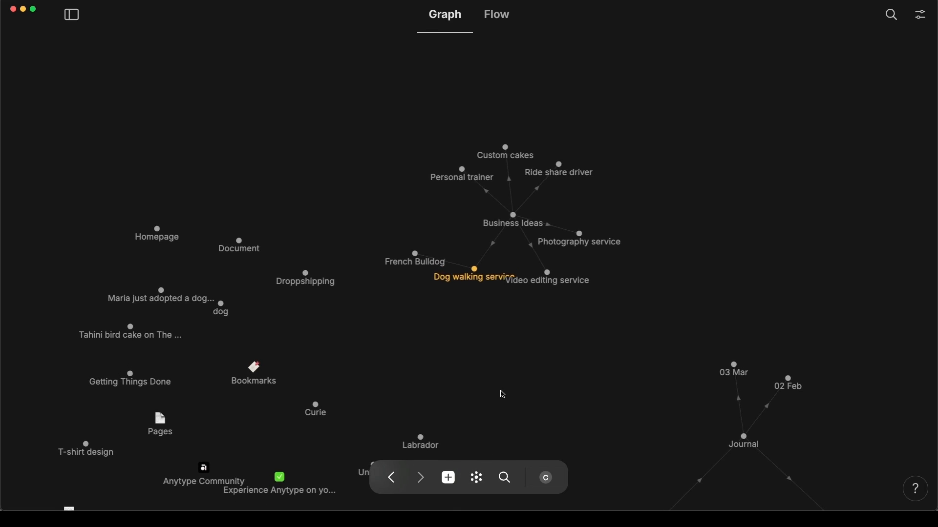
left_click_drag(508, 369, 544, 320)
scroll(509, 216, "up", 5)
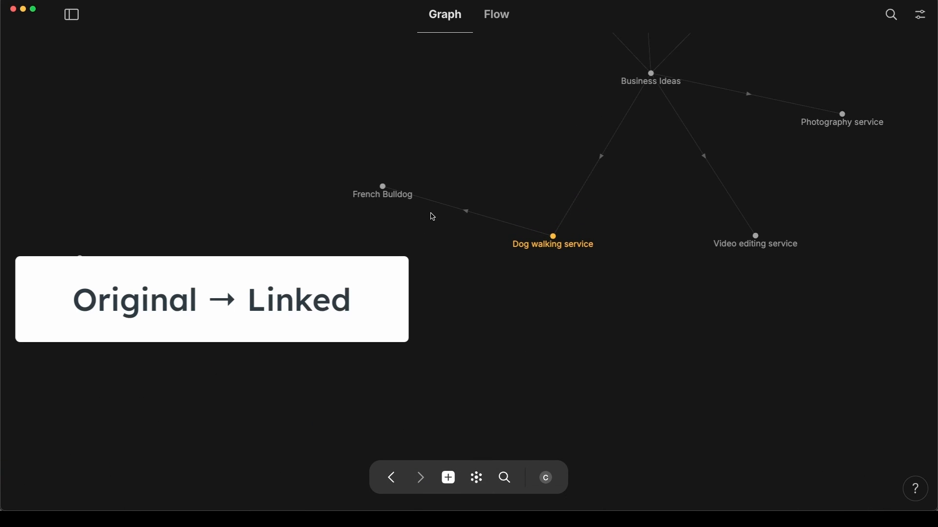
mouse_move(558, 243)
mouse_move(383, 188)
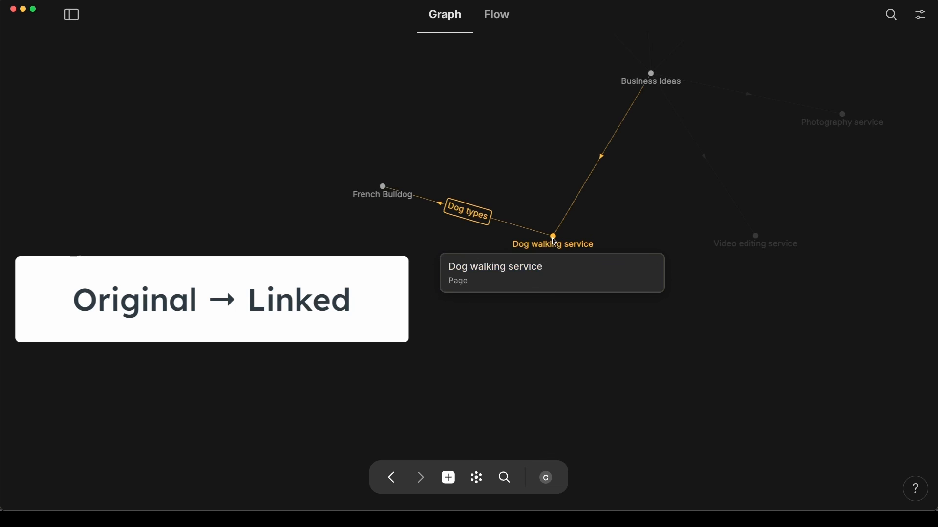
Open Dog walking service from the graph and remove French Bulldog from its Dog types relation.
left_click(556, 241)
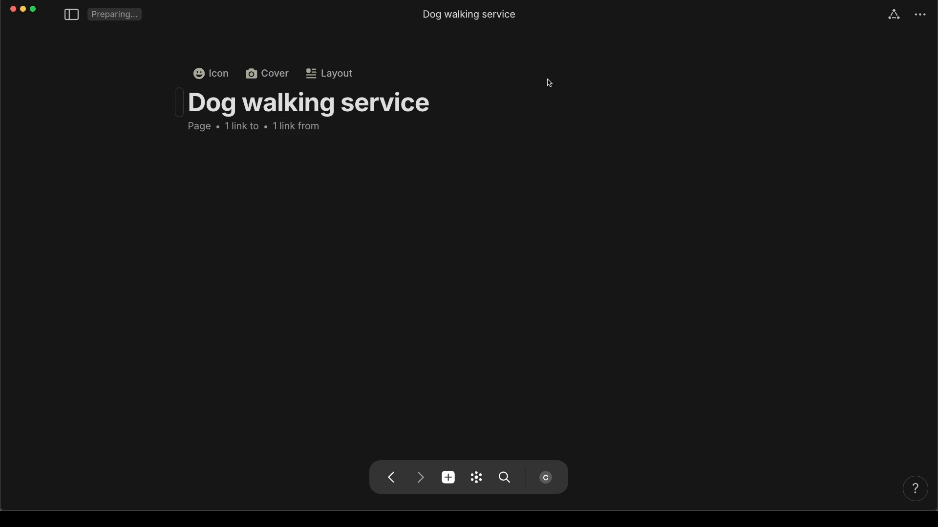
left_click(897, 20)
scroll(782, 254, "down", 3)
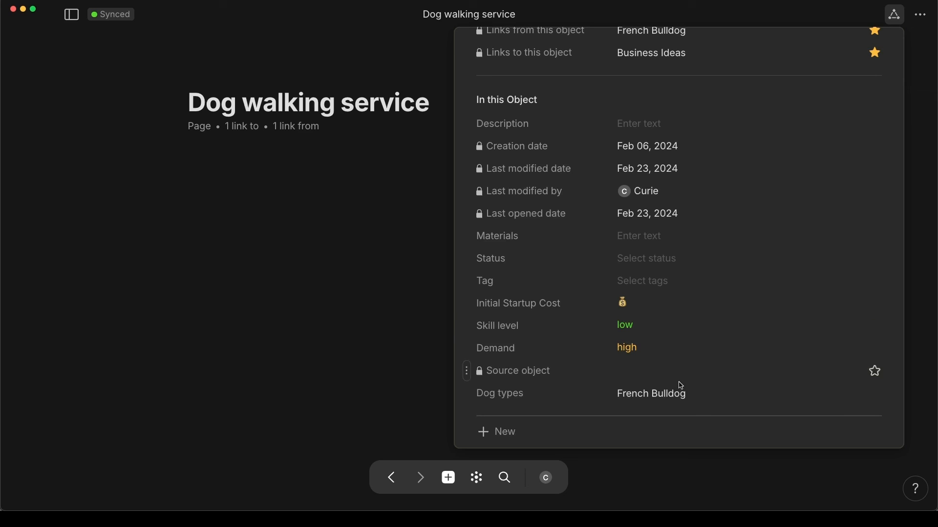
left_click(689, 398)
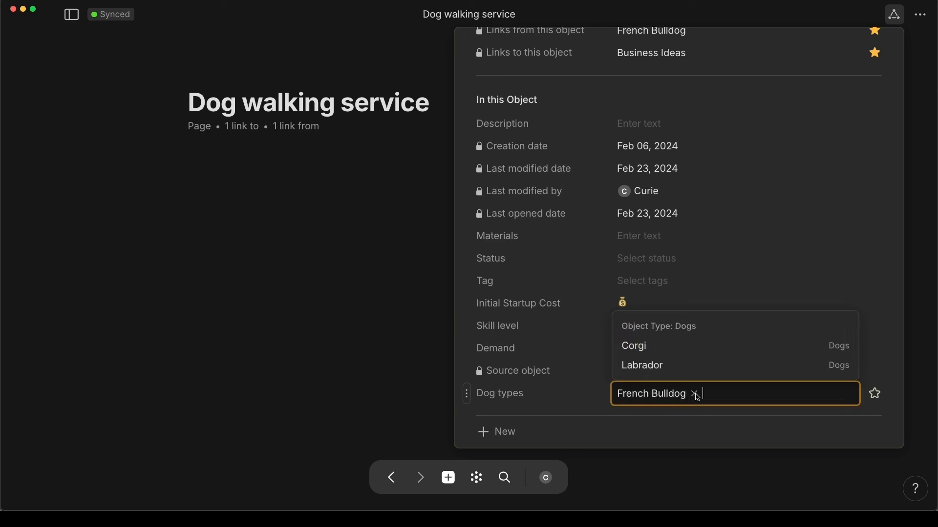
left_click(695, 395)
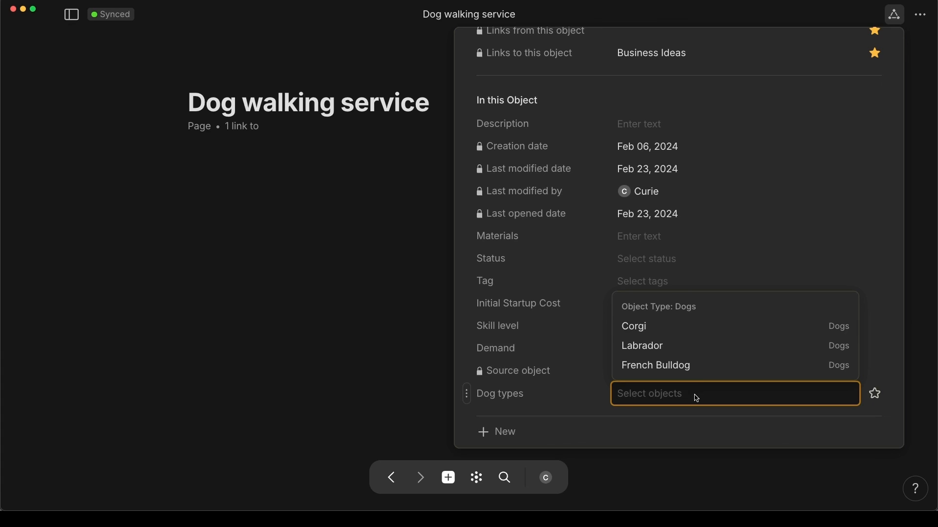
left_click(291, 163)
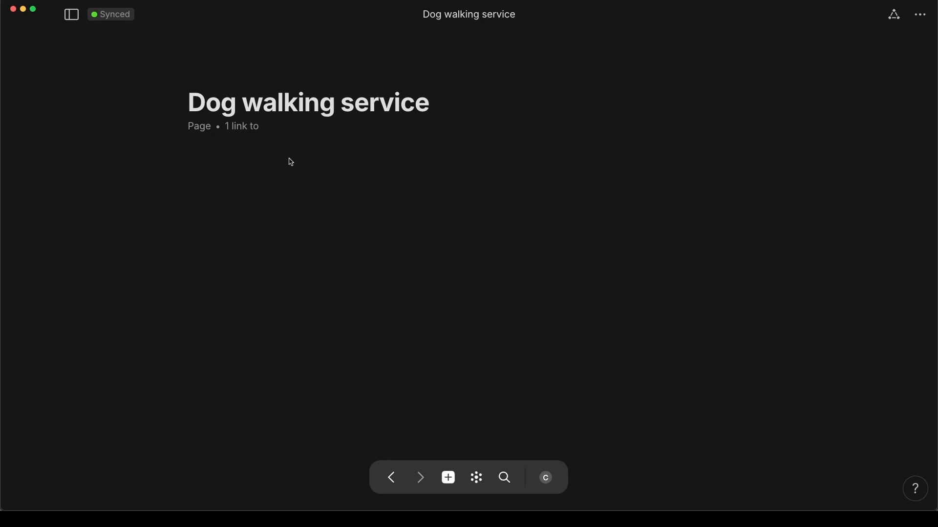
Examine the incoming and outgoing links of Dog walking service in the graph's Flow view.
left_click(476, 478)
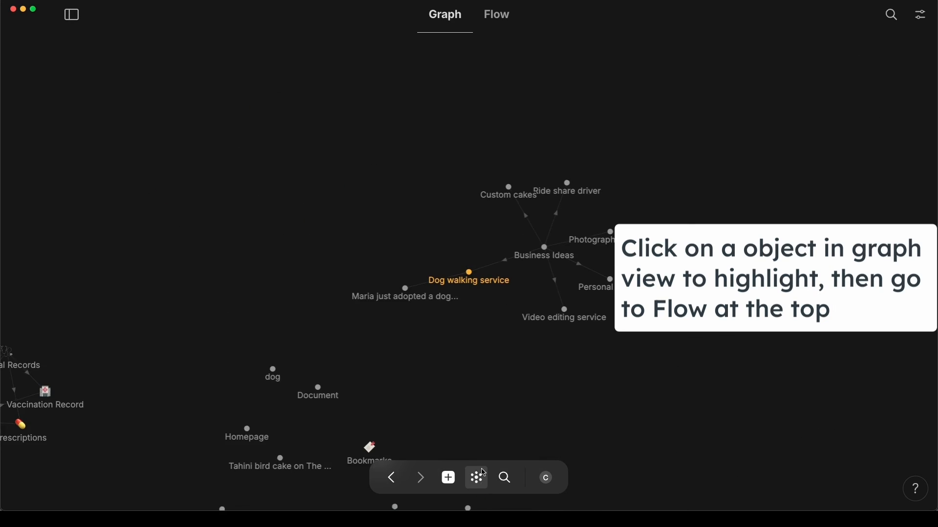
left_click(498, 16)
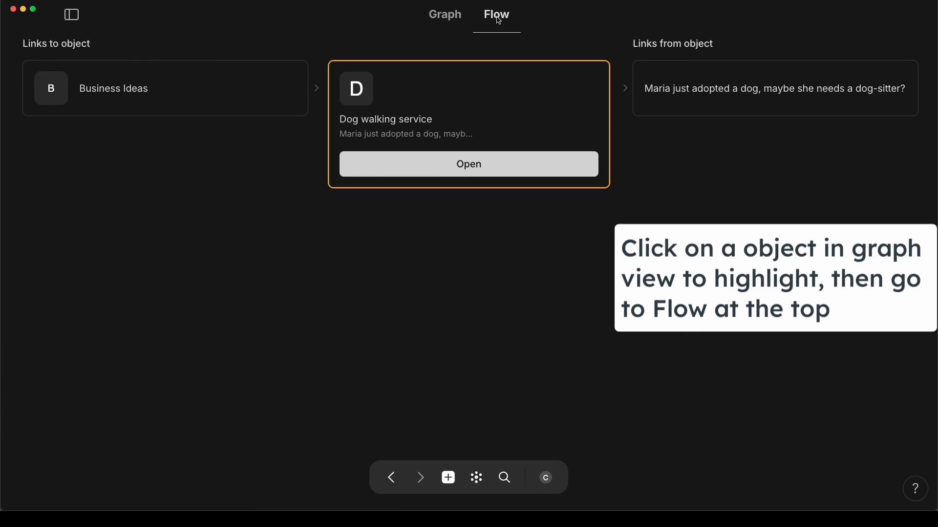